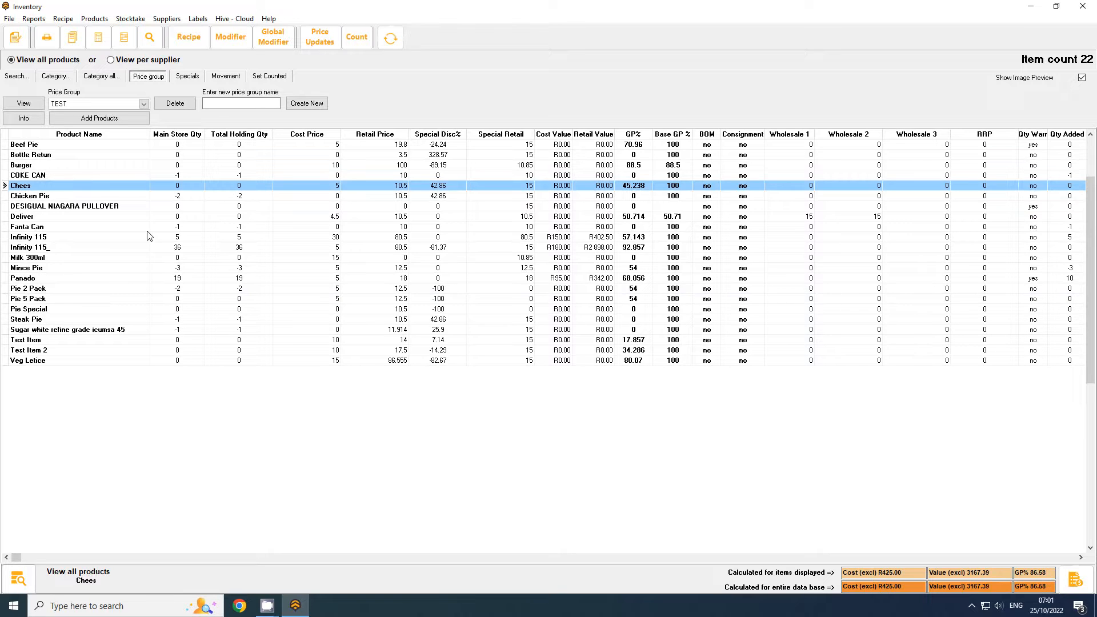
{"action": "left_click", "coordinate": [85, 250]}
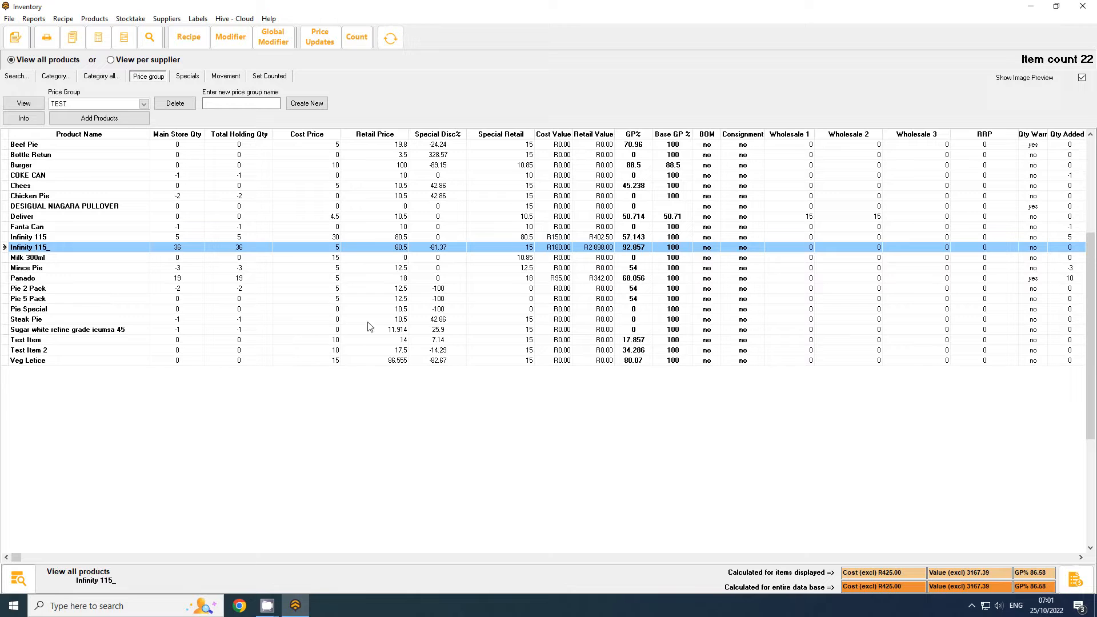
{"action": "left_click", "coordinate": [88, 154]}
{"action": "left_click", "coordinate": [128, 231]}
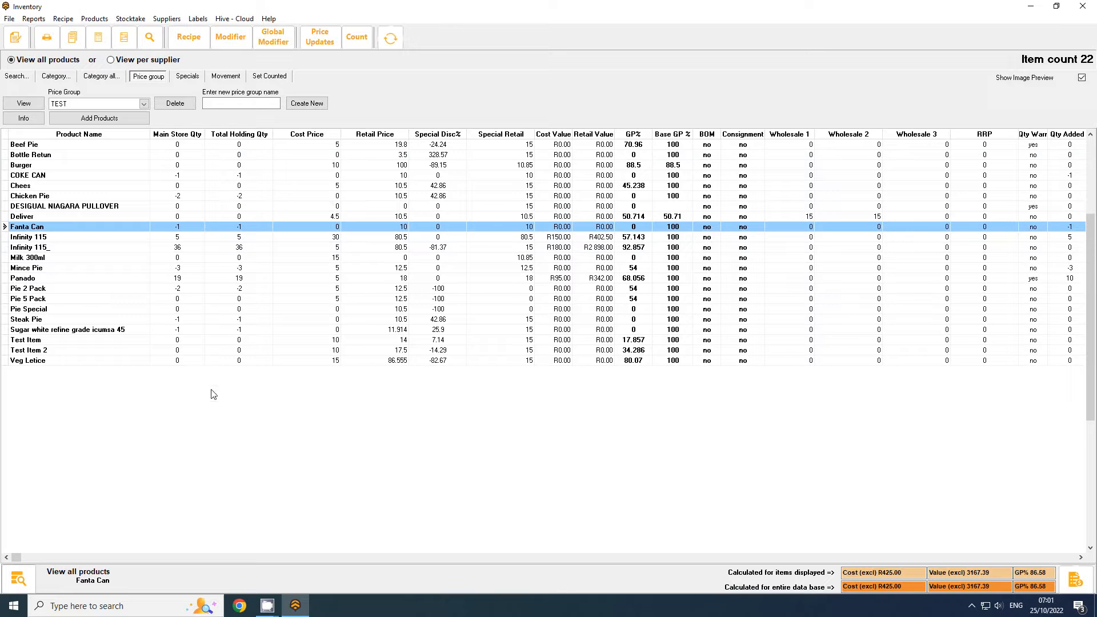
{"action": "left_click", "coordinate": [260, 207]}
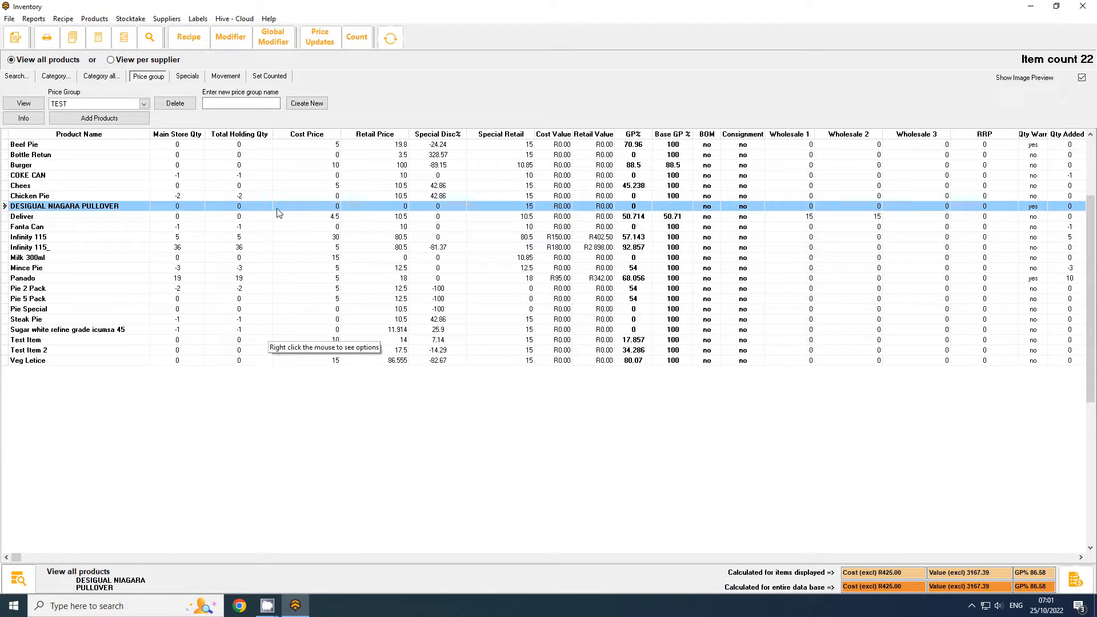
Search the product list on the QUANTITY field with the filter <> and the value 0
{"action": "left_click", "coordinate": [16, 77]}
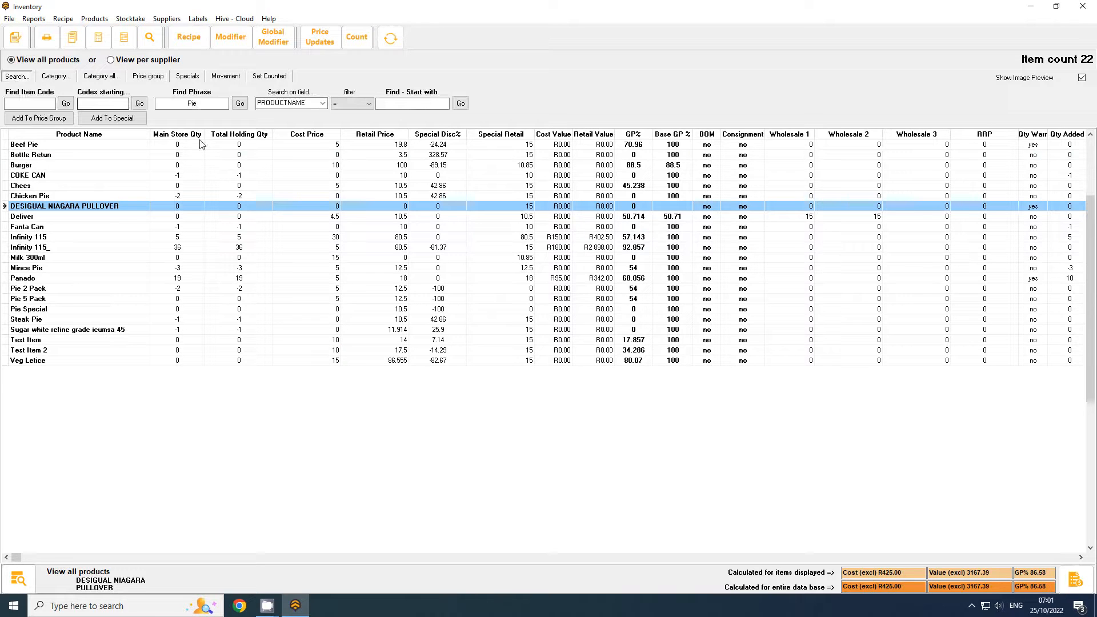
{"action": "left_click", "coordinate": [322, 104]}
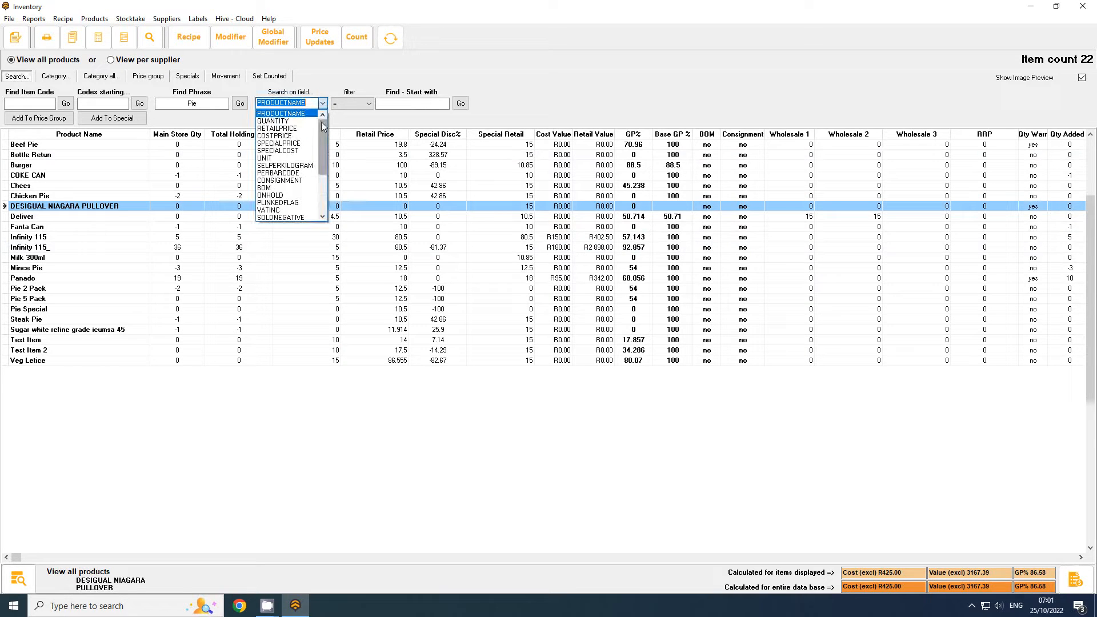
{"action": "left_click", "coordinate": [303, 127]}
{"action": "left_click", "coordinate": [369, 104]}
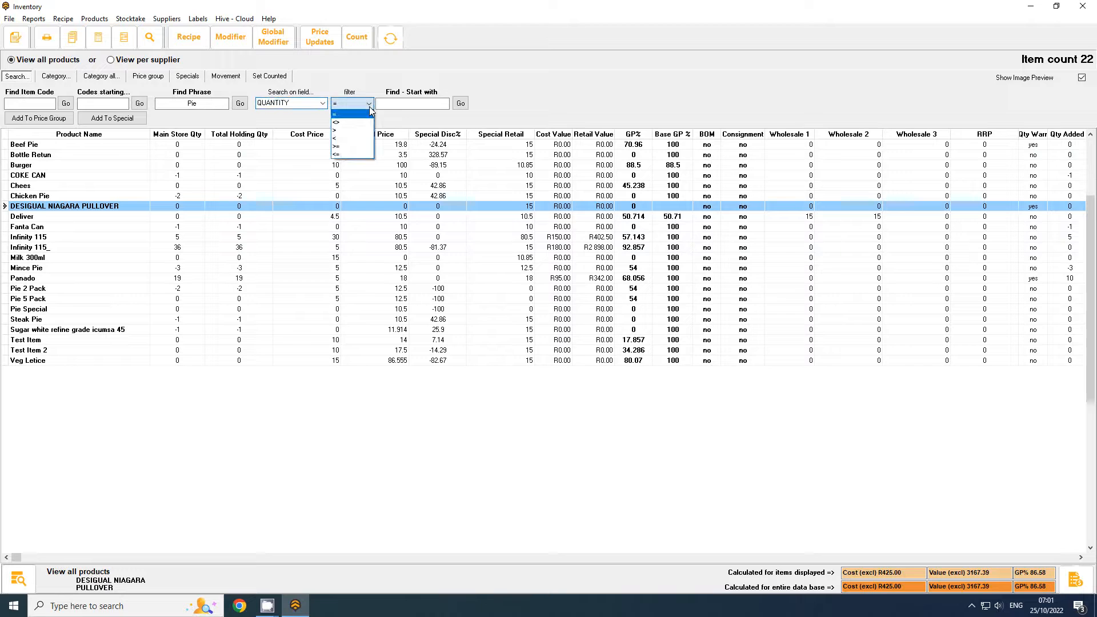
{"action": "left_click", "coordinate": [339, 122]}
{"action": "left_click", "coordinate": [408, 104]}
{"action": "type", "text": "0"}
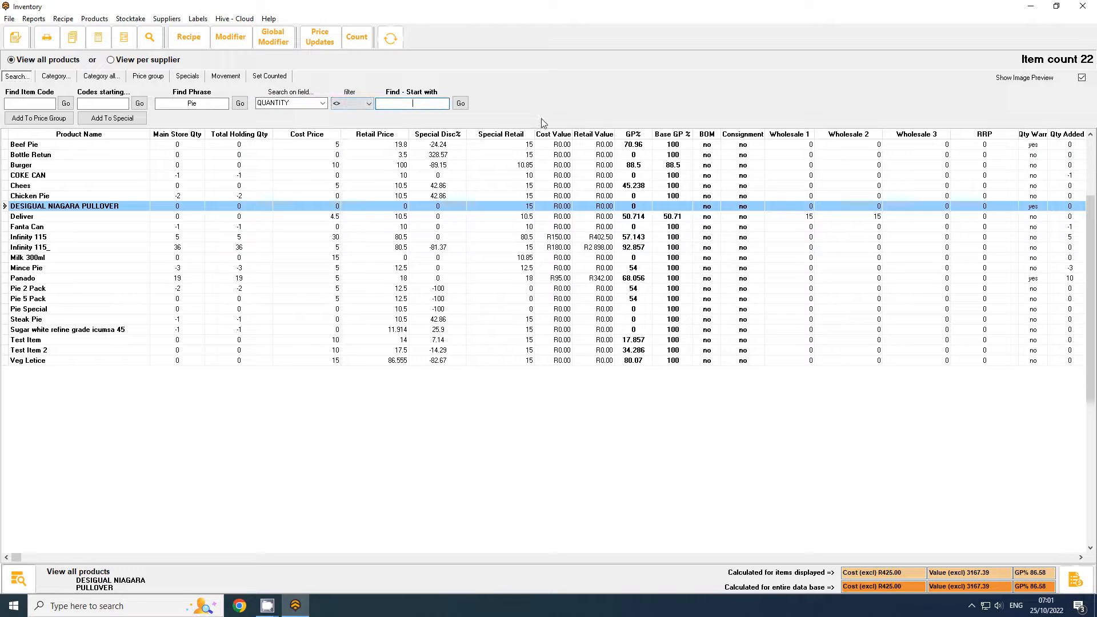
{"action": "key", "text": "Return"}
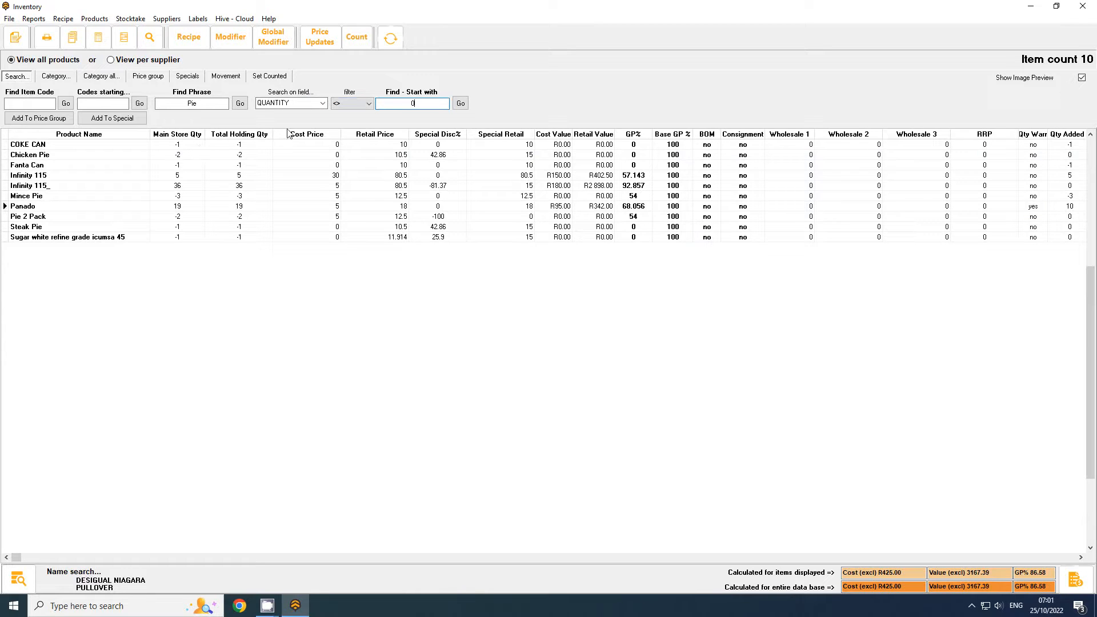
Change the quantity search filter to = and list the products with a quantity of 0
{"action": "left_click", "coordinate": [359, 103]}
{"action": "left_click", "coordinate": [350, 113]}
{"action": "left_click", "coordinate": [461, 103]}
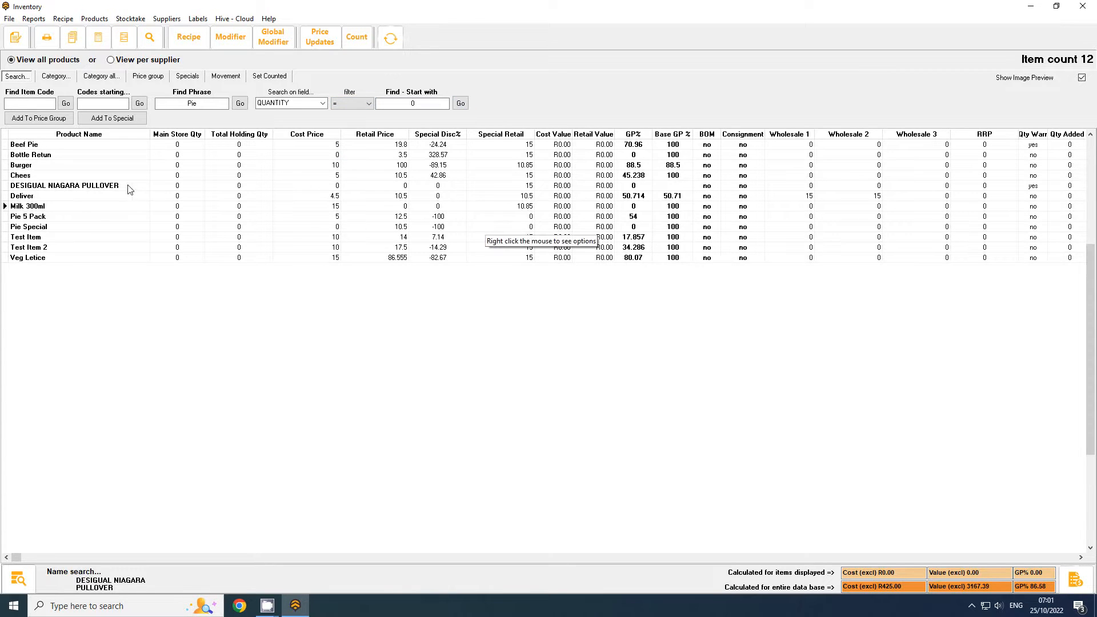
Select all rows of the filtered list and try to delete all products with quantity 0
{"action": "right_click", "coordinate": [234, 180]}
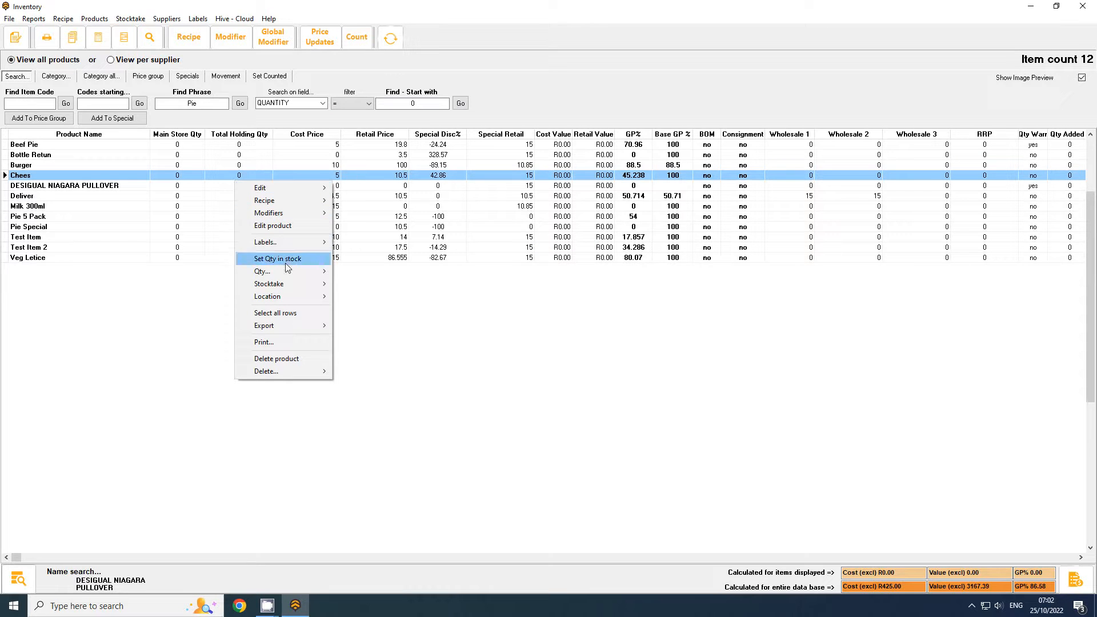
{"action": "left_click", "coordinate": [307, 312]}
{"action": "right_click", "coordinate": [272, 180]}
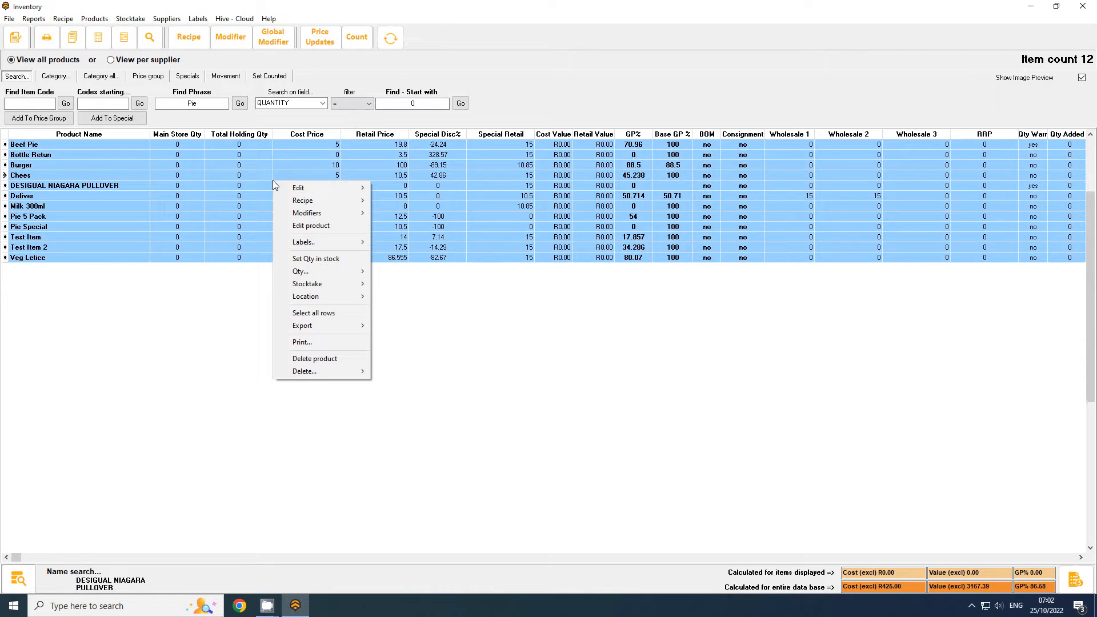
{"action": "mouse_move", "coordinate": [328, 275]}
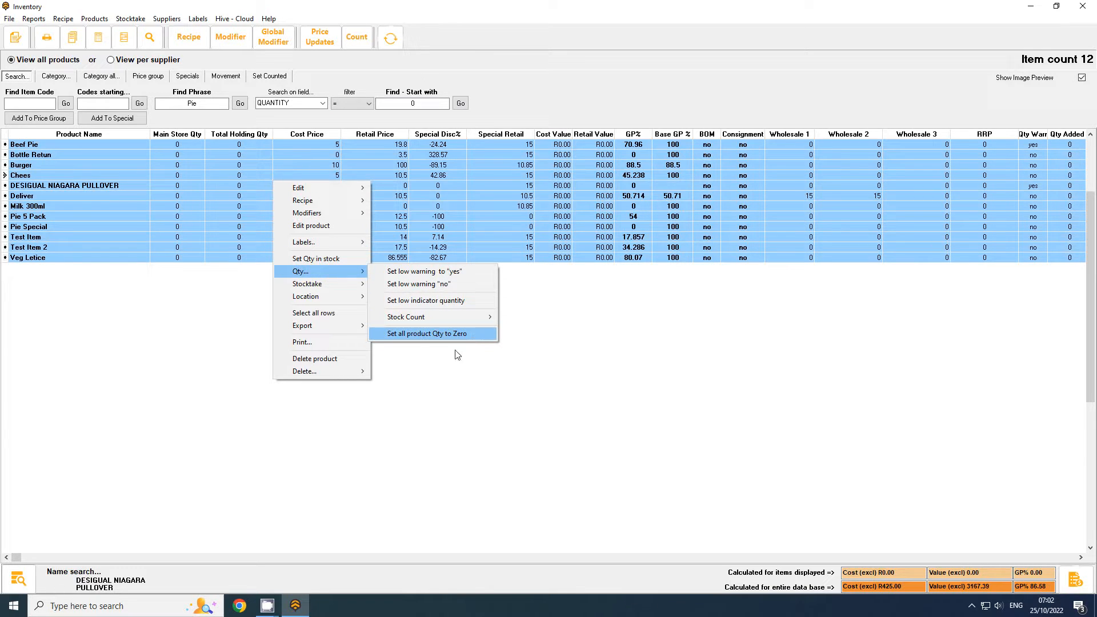
{"action": "mouse_move", "coordinate": [342, 372]}
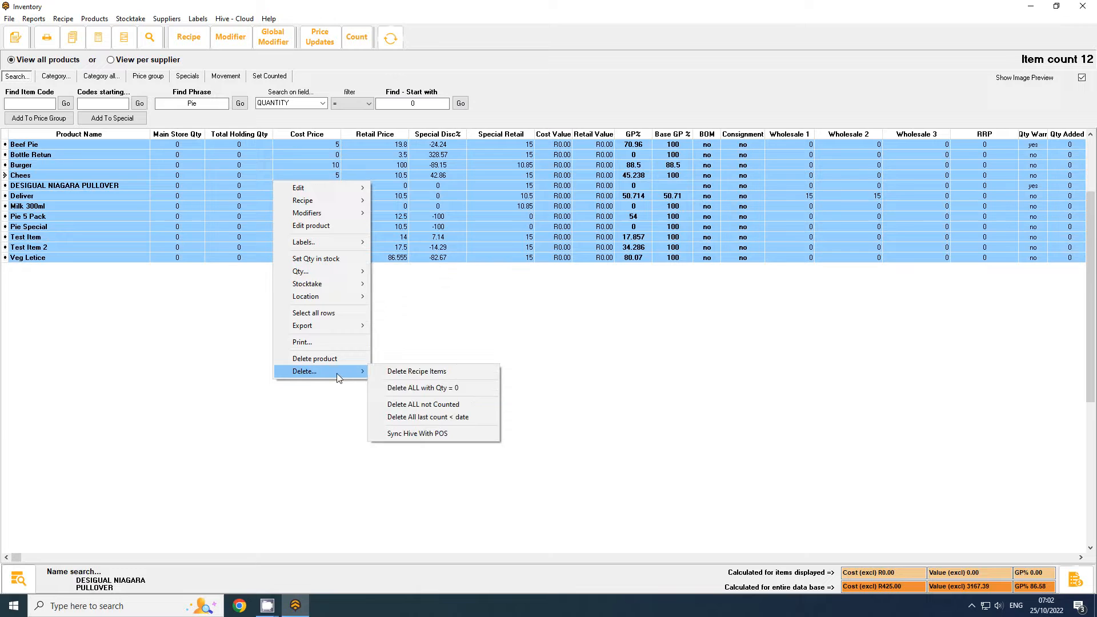
{"action": "left_click", "coordinate": [482, 389]}
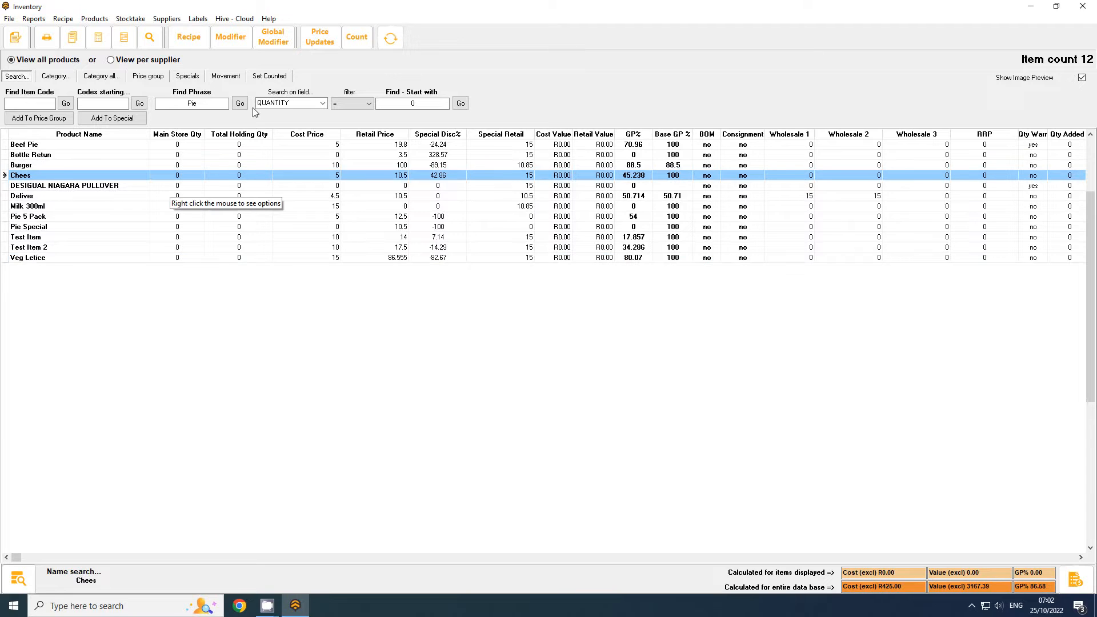
View all products again and set the Consignment option of Veg Letice to yes, confirming the change
{"action": "left_click", "coordinate": [36, 63]}
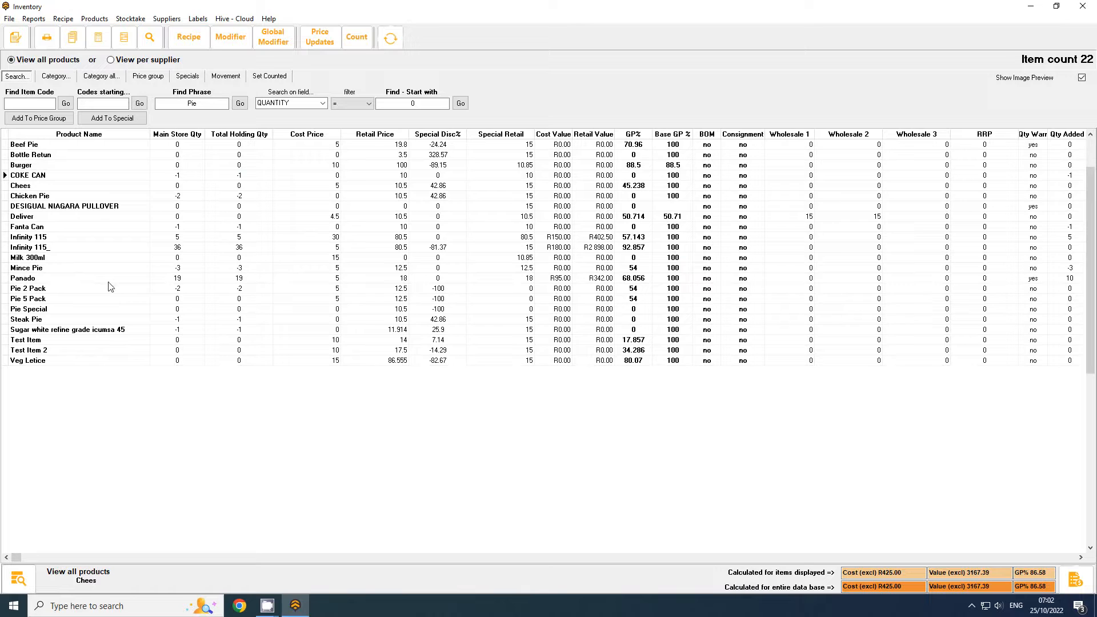
{"action": "left_click", "coordinate": [46, 363]}
{"action": "right_click", "coordinate": [47, 364]}
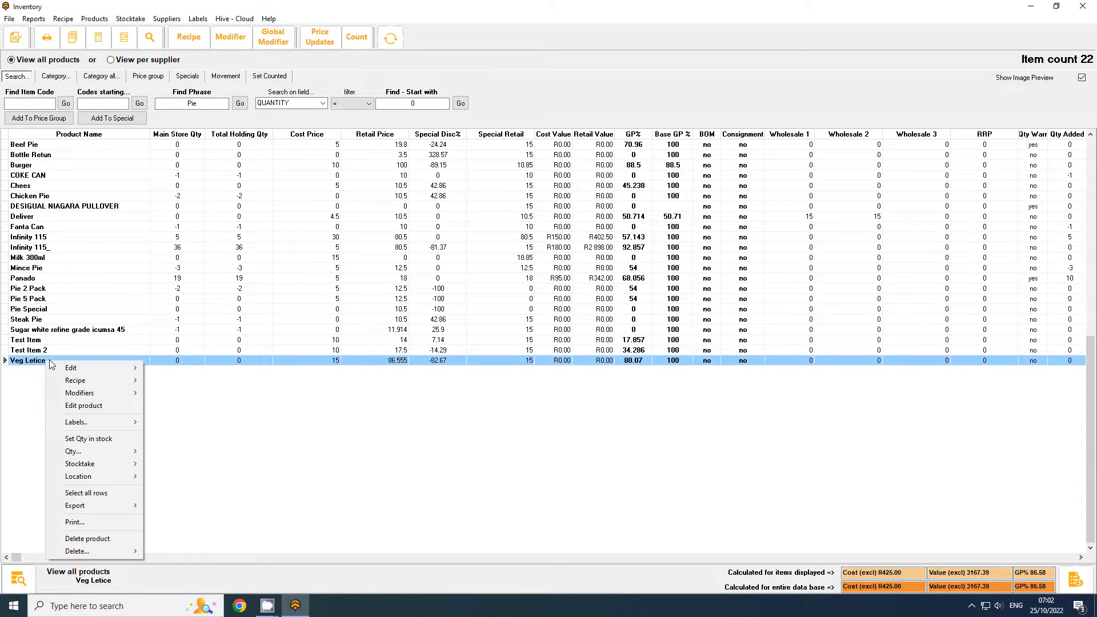
{"action": "mouse_move", "coordinate": [90, 372]}
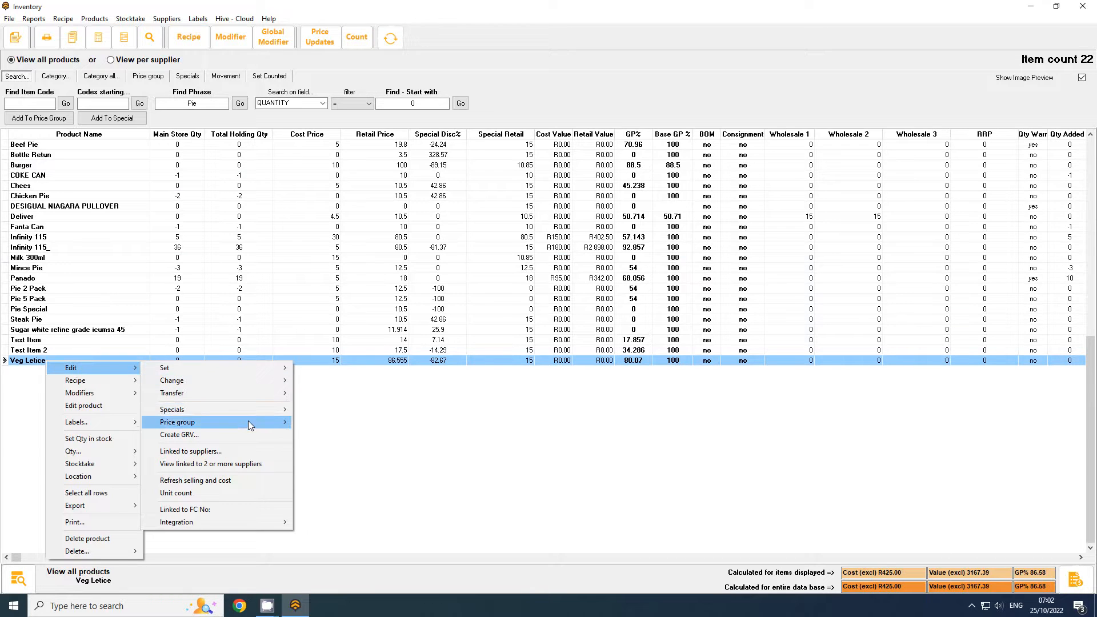
{"action": "mouse_move", "coordinate": [246, 372]}
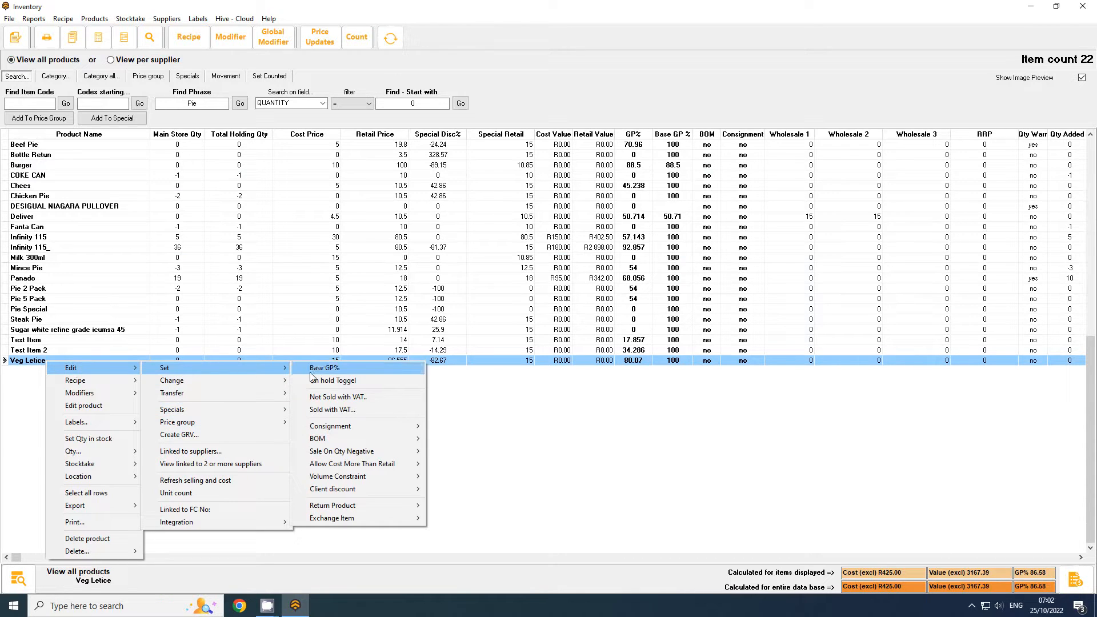
{"action": "mouse_move", "coordinate": [385, 426]}
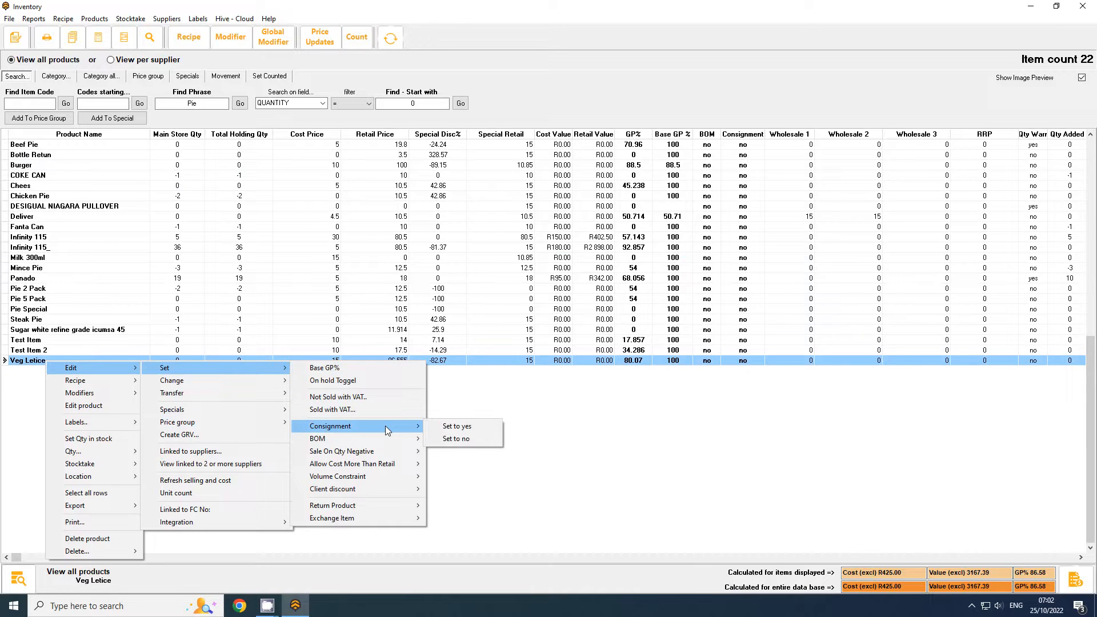
{"action": "left_click", "coordinate": [469, 427]}
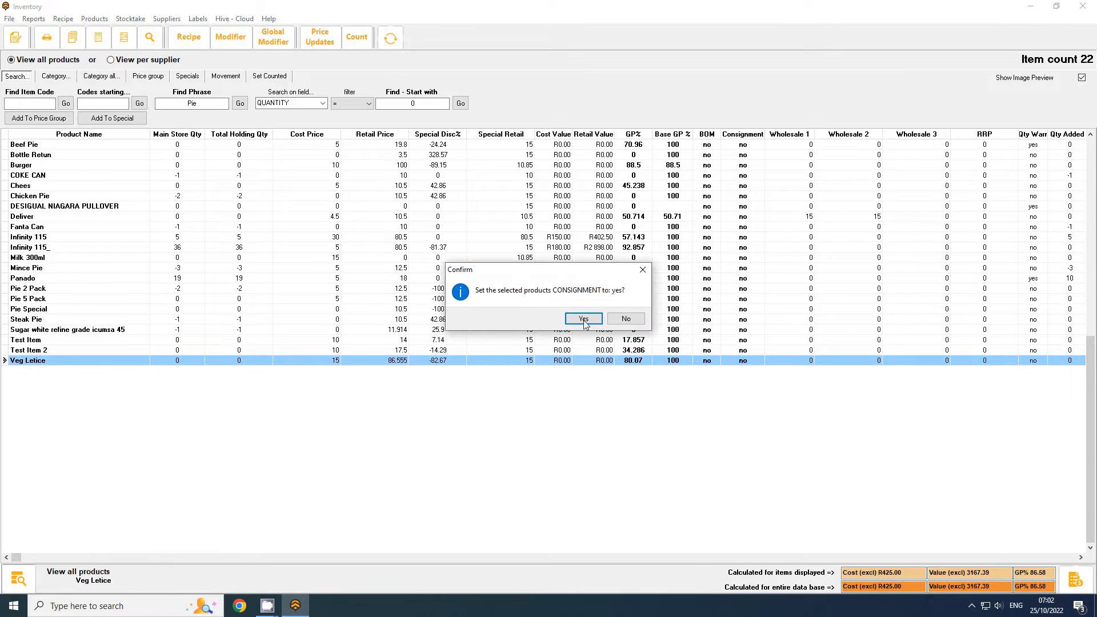
{"action": "left_click", "coordinate": [586, 319]}
{"action": "left_click", "coordinate": [266, 280]}
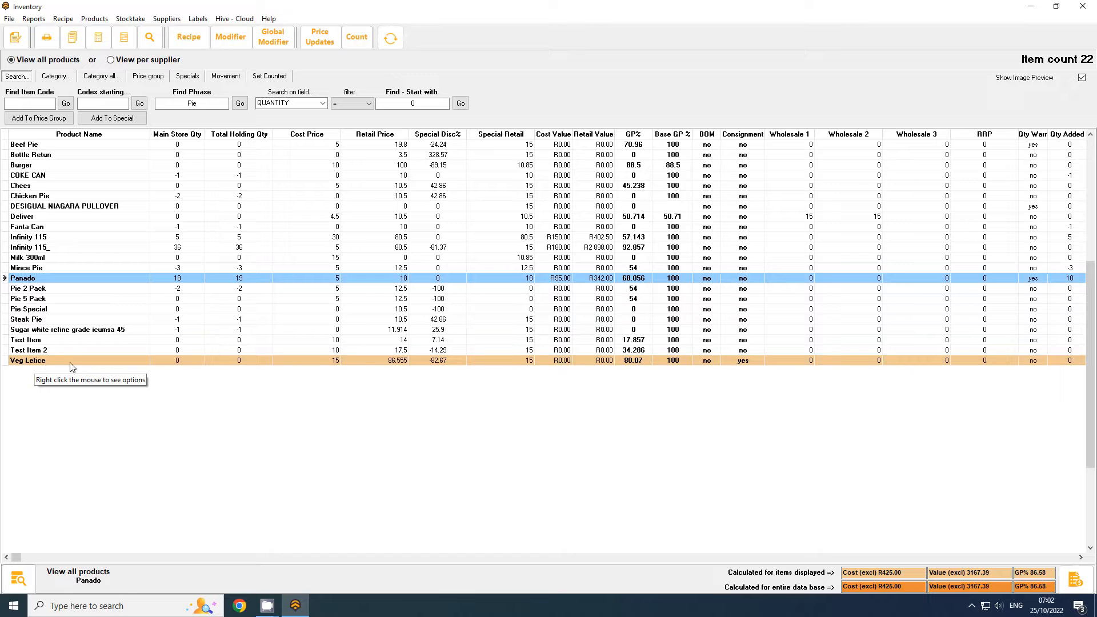
Open the Veg Letice product record to check its Consignment setting and close it again
{"action": "left_click", "coordinate": [361, 361]}
{"action": "double_click", "coordinate": [360, 361]}
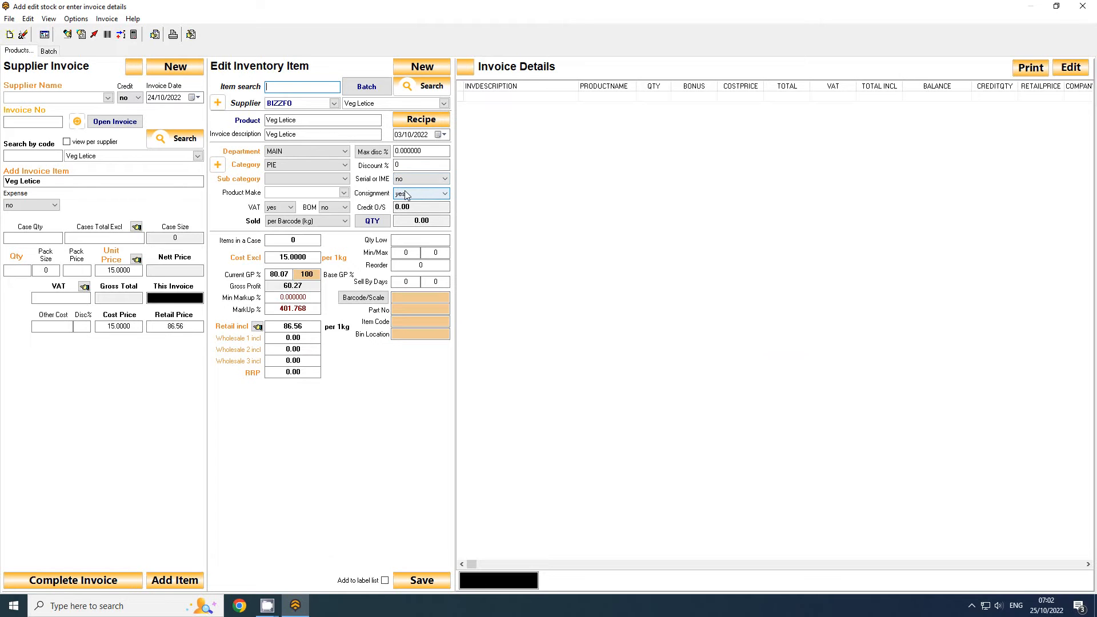
{"action": "left_click", "coordinate": [1082, 6]}
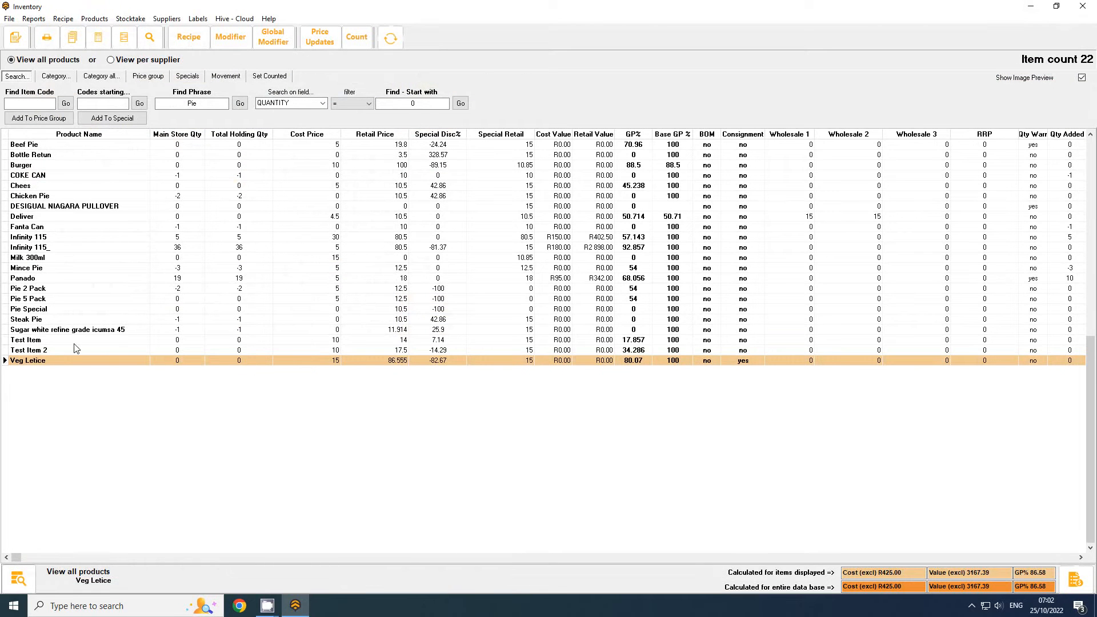
Set the BOM option of Test Item 2 to yes and check the setting in its product record
{"action": "left_click", "coordinate": [60, 350]}
{"action": "right_click", "coordinate": [60, 351]}
{"action": "mouse_move", "coordinate": [114, 359]}
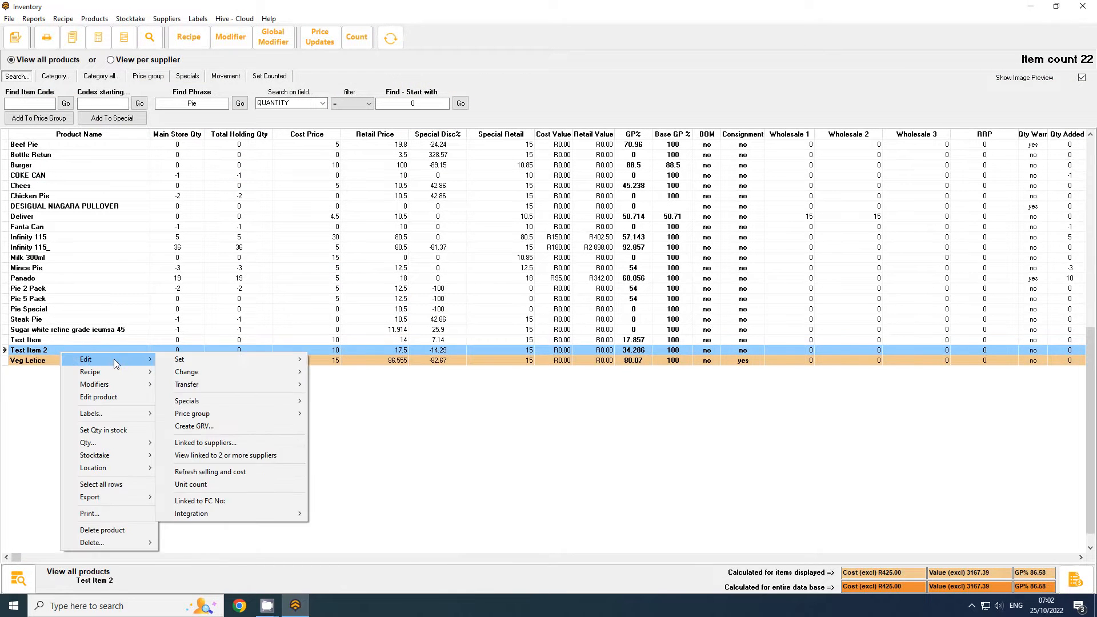
{"action": "mouse_move", "coordinate": [197, 361]}
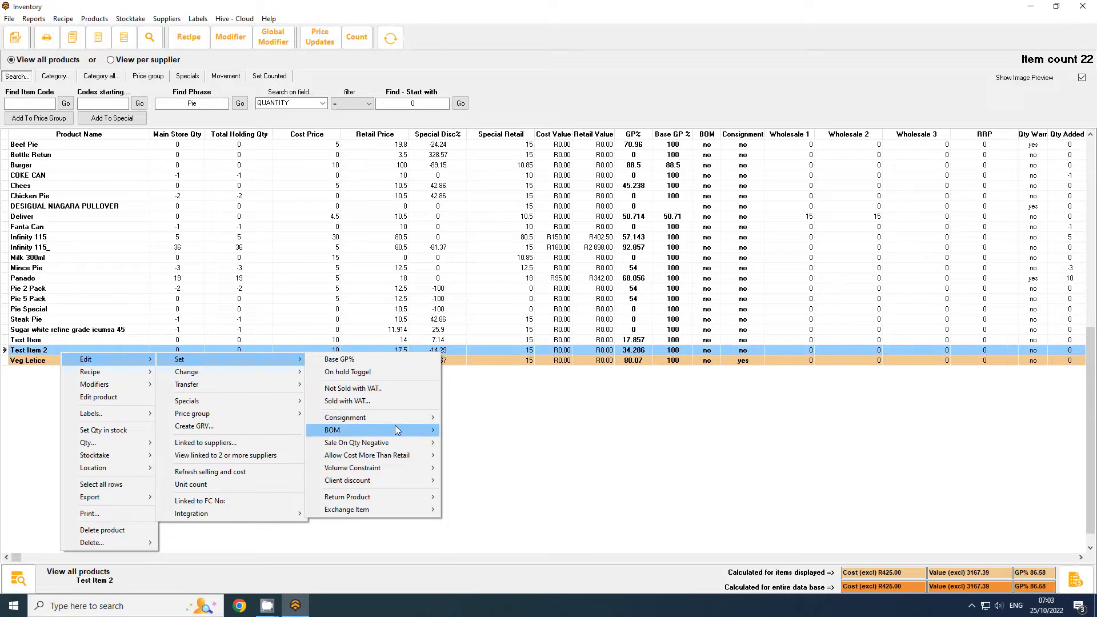
{"action": "mouse_move", "coordinate": [421, 435]}
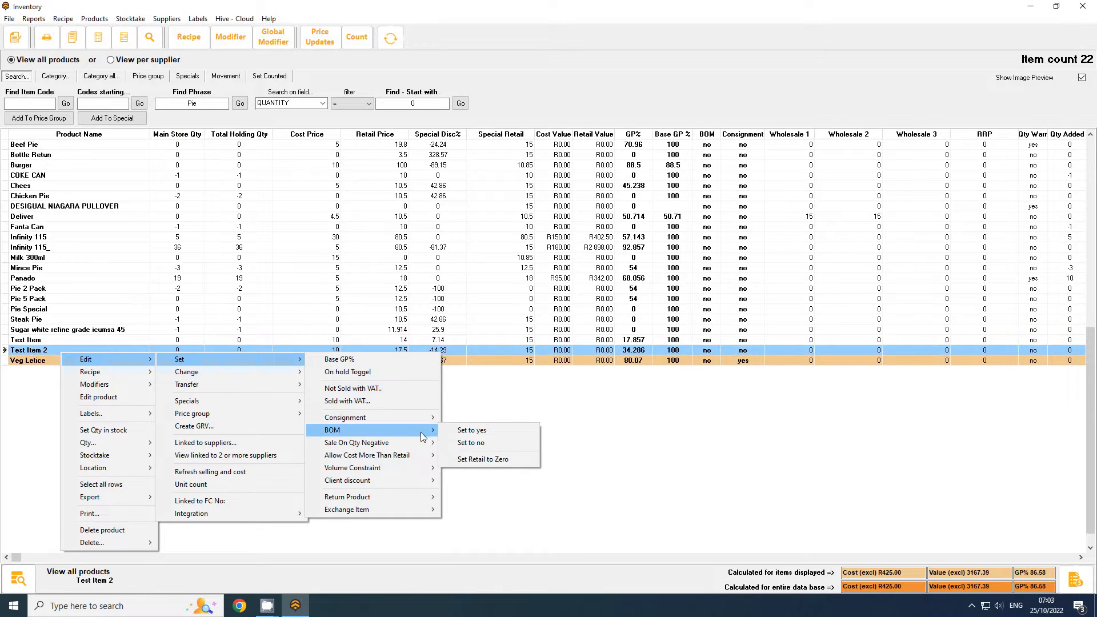
{"action": "left_click", "coordinate": [478, 433]}
{"action": "left_click", "coordinate": [595, 318]}
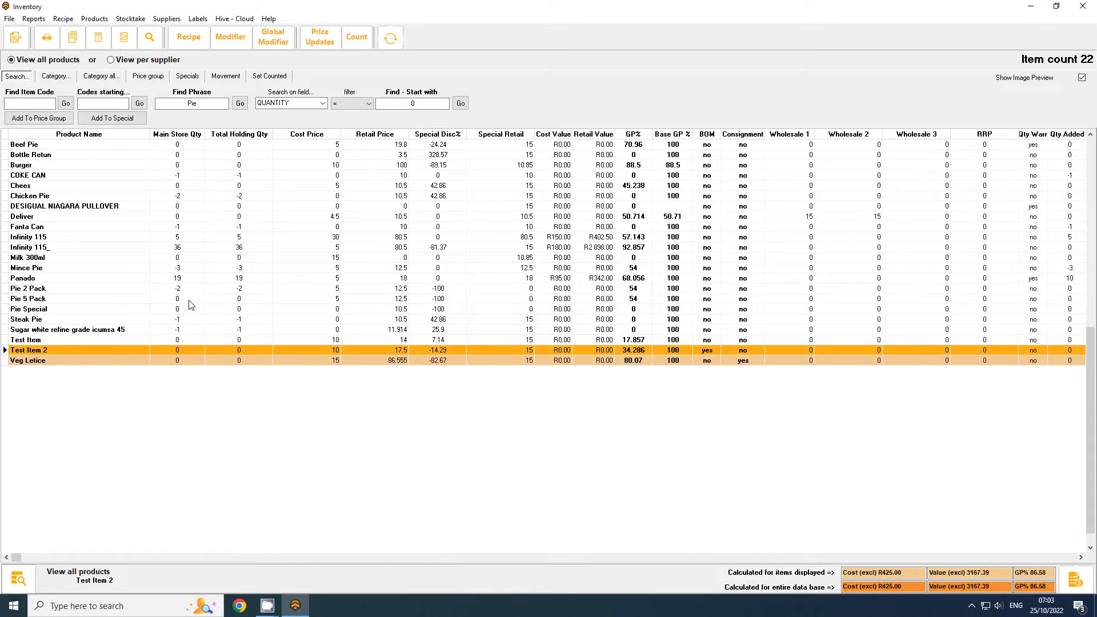
{"action": "double_click", "coordinate": [208, 348]}
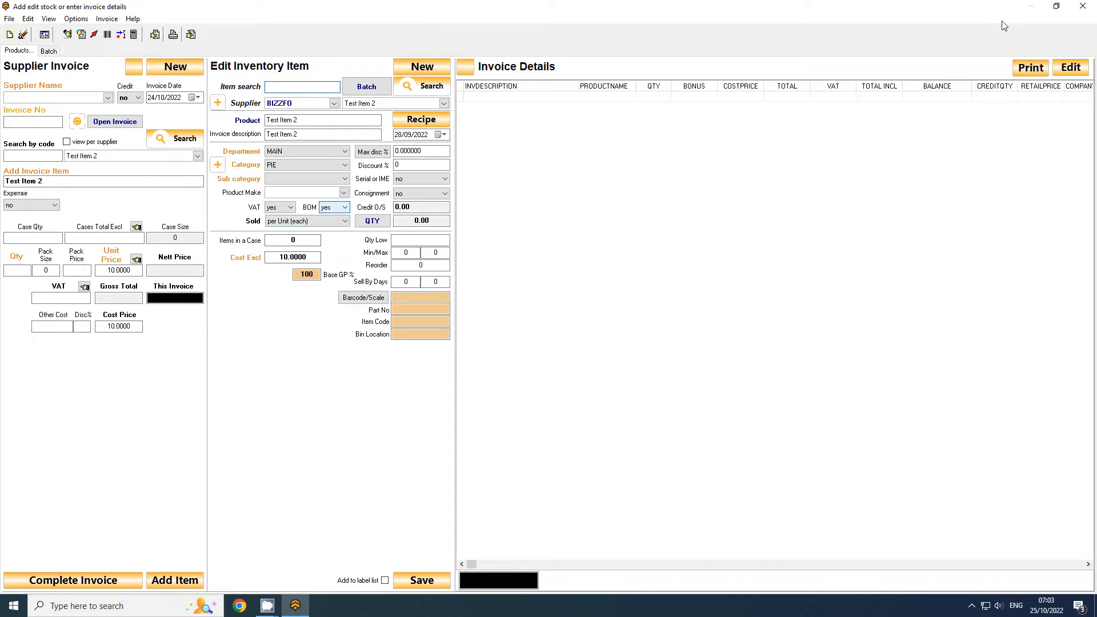
{"action": "left_click", "coordinate": [1083, 6]}
Put the product Test Item on hold
{"action": "right_click", "coordinate": [59, 342]}
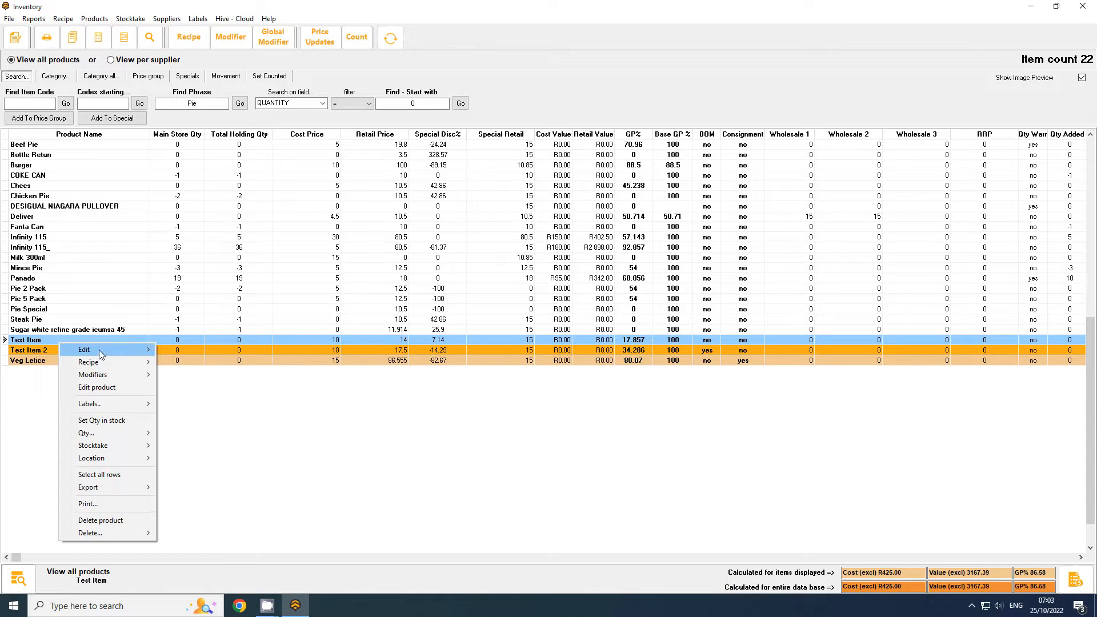
{"action": "mouse_move", "coordinate": [115, 353]}
{"action": "mouse_move", "coordinate": [224, 354]}
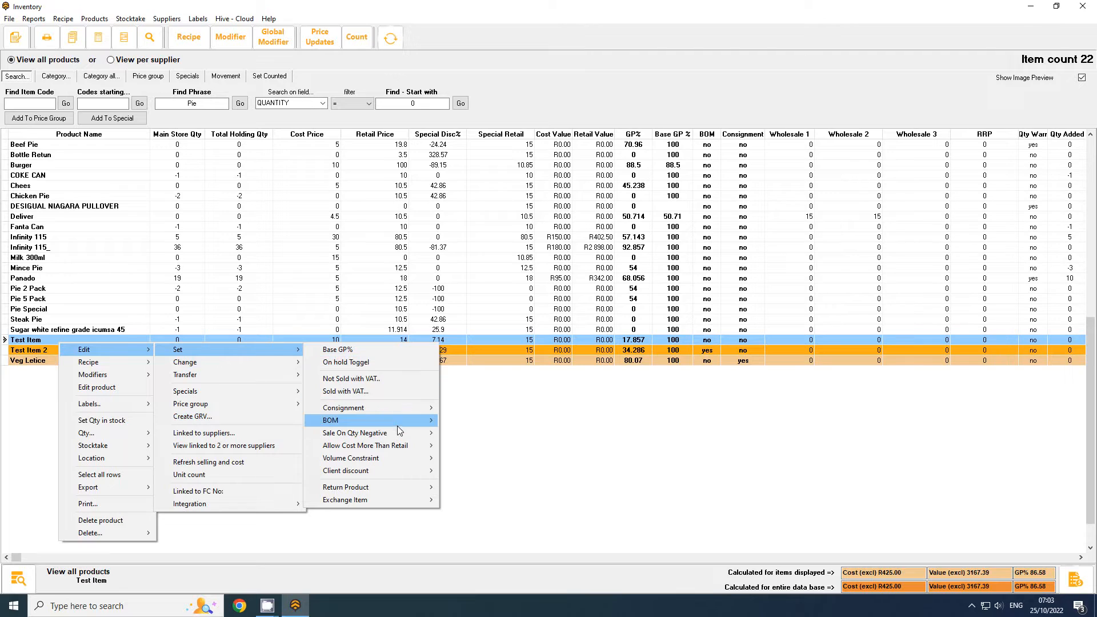
{"action": "mouse_move", "coordinate": [397, 434]}
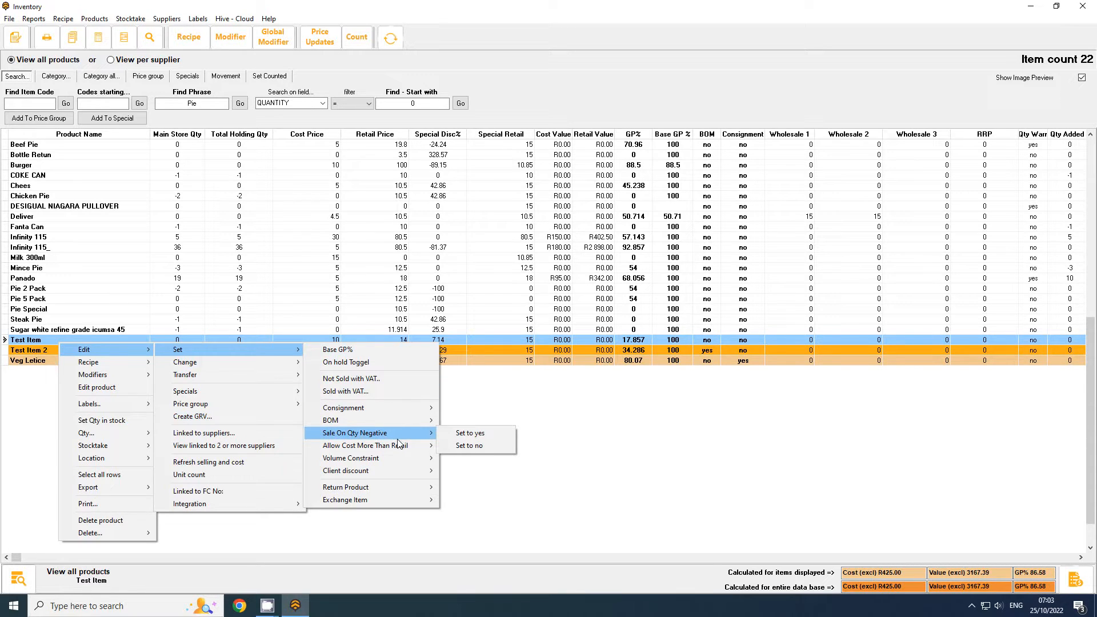
{"action": "left_click", "coordinate": [395, 364]}
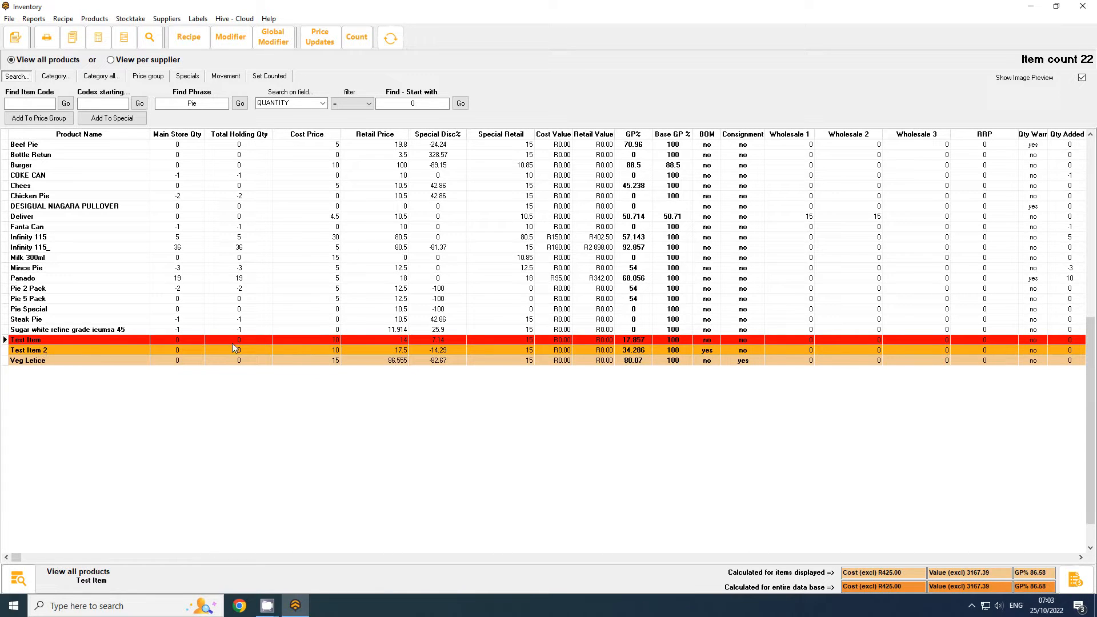
{"action": "left_click", "coordinate": [129, 329]}
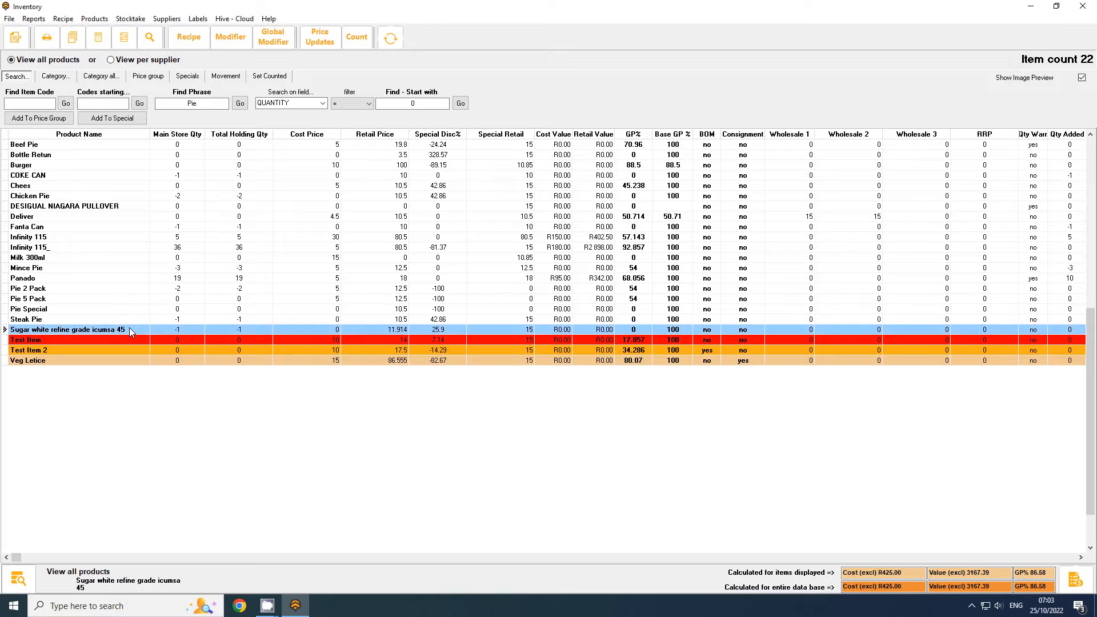
{"action": "left_click", "coordinate": [96, 239]}
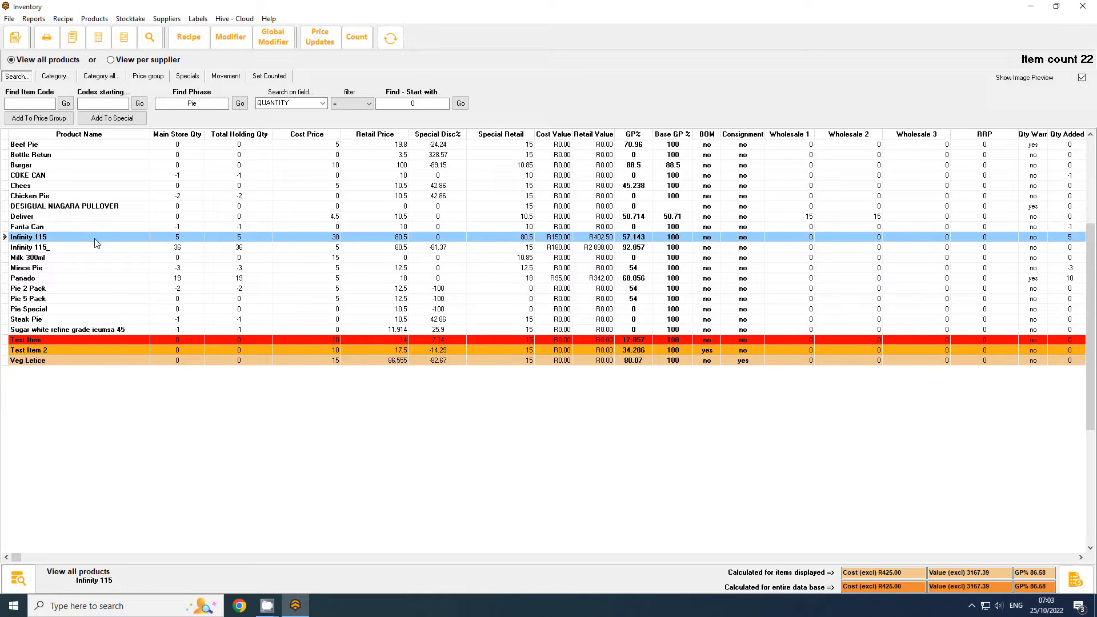
{"action": "left_click", "coordinate": [60, 249]}
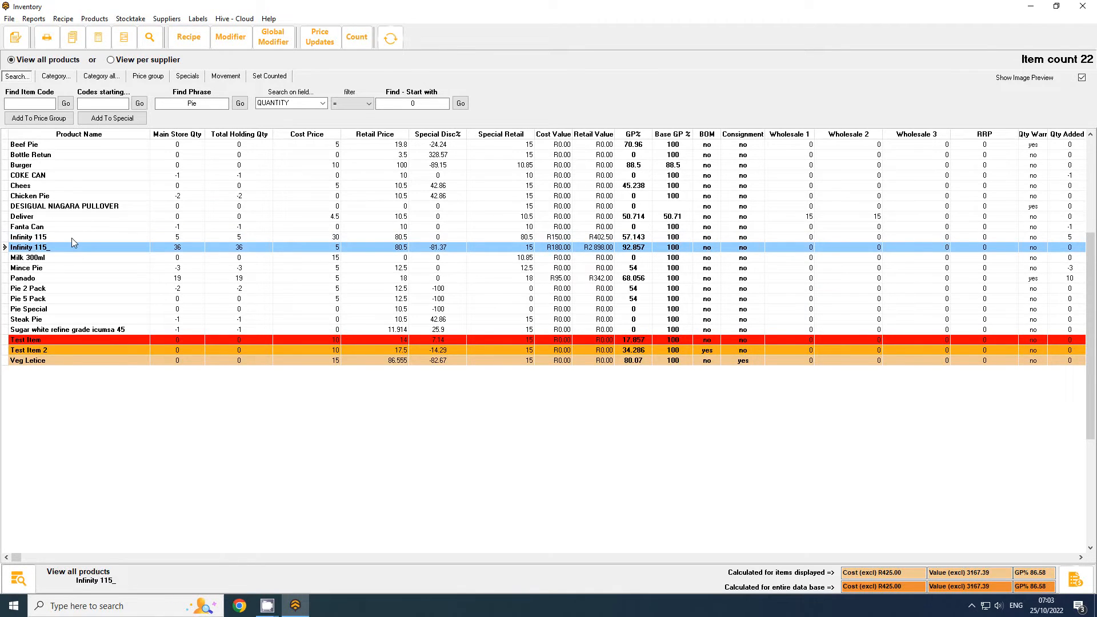
Open the Infinity 115 product record and close it, and view the product's recipe link window before closing that too
{"action": "double_click", "coordinate": [70, 238]}
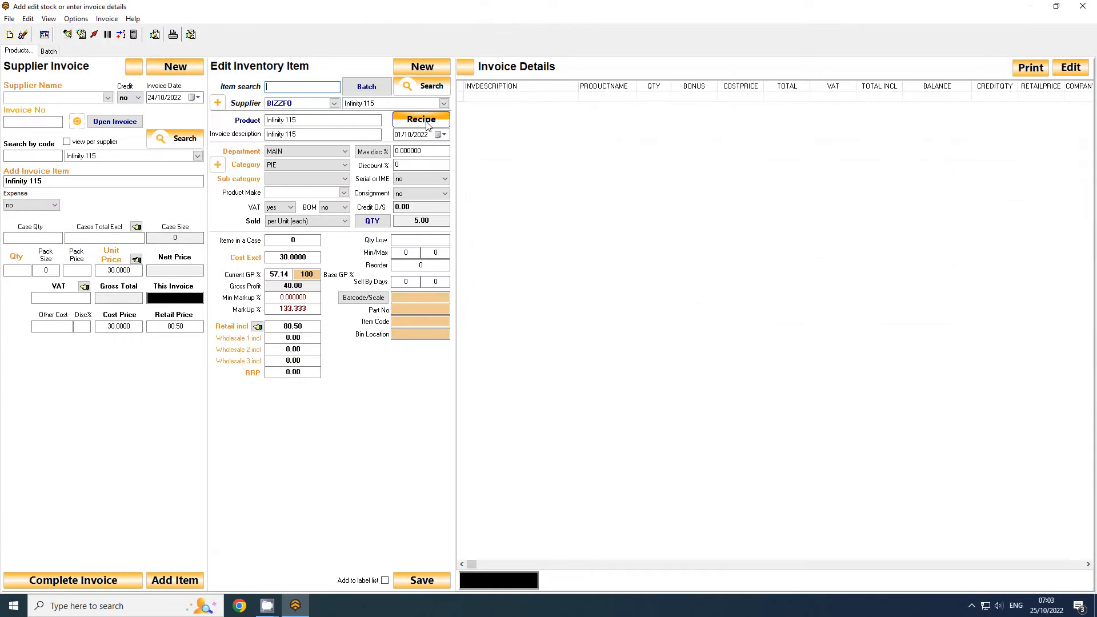
{"action": "left_click", "coordinate": [1082, 6]}
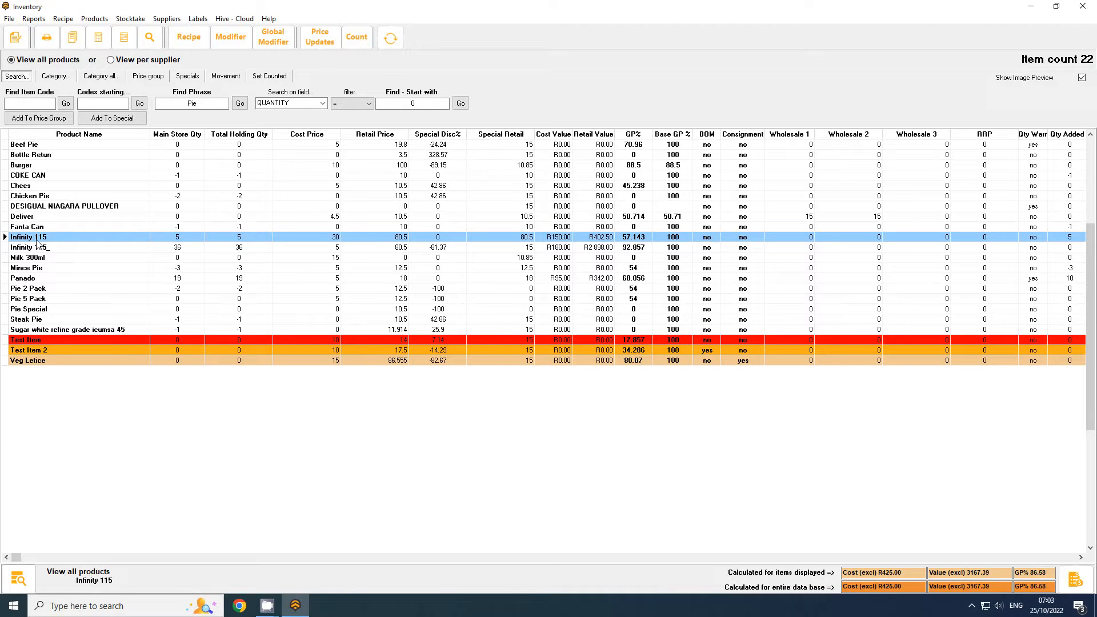
{"action": "left_click", "coordinate": [190, 46]}
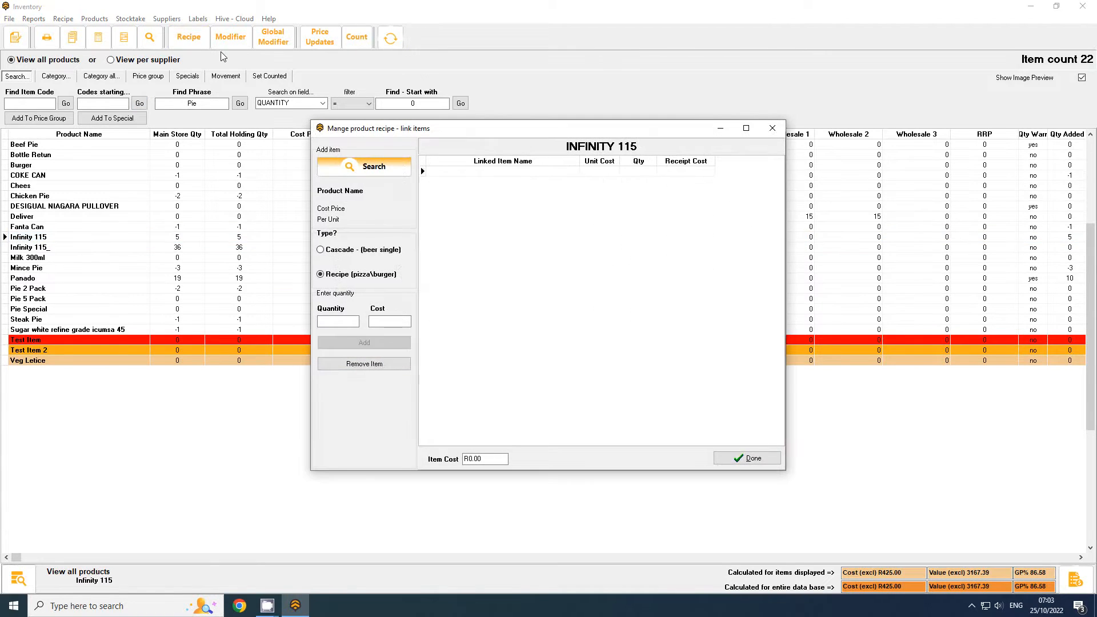
{"action": "left_click", "coordinate": [772, 128]}
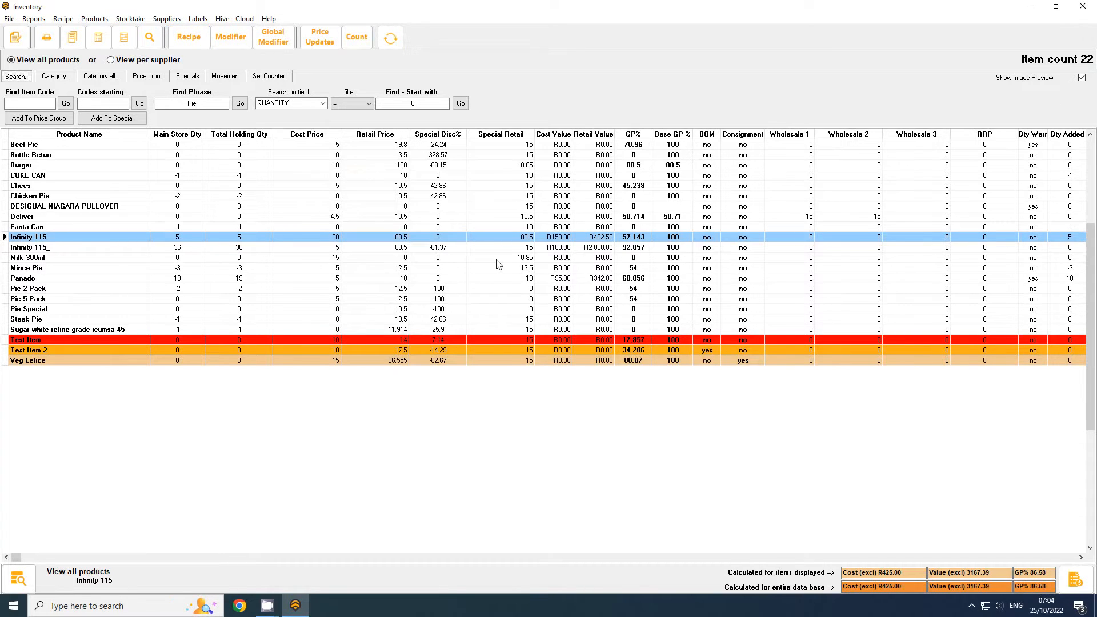
Link Infinity 115_ to the Infinity 115 product as a cascade item with a quantity of 6 and finish the recipe
{"action": "key", "text": "ctrl+r"}
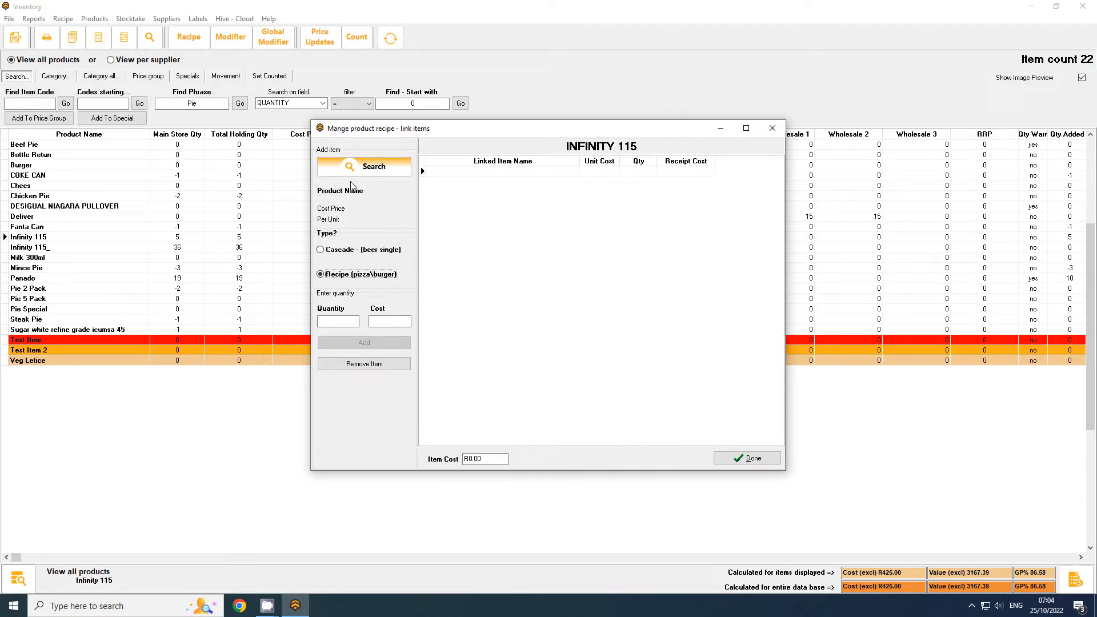
{"action": "left_click", "coordinate": [337, 251]}
{"action": "left_click", "coordinate": [394, 171]}
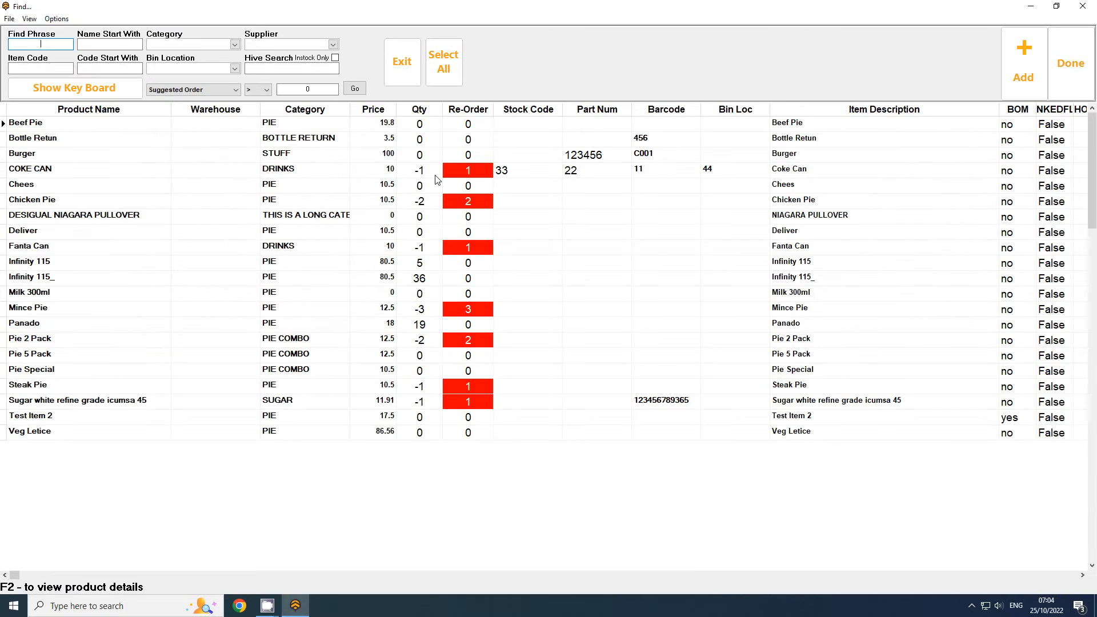
{"action": "type", "text": "115"}
{"action": "left_click", "coordinate": [94, 140]}
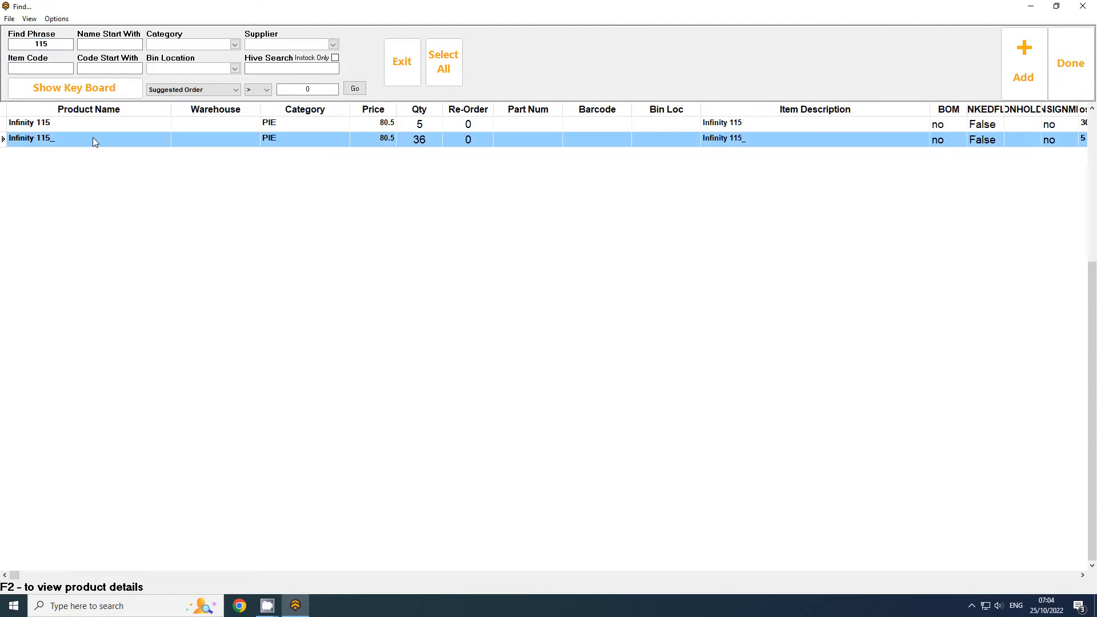
{"action": "left_click", "coordinate": [1014, 70]}
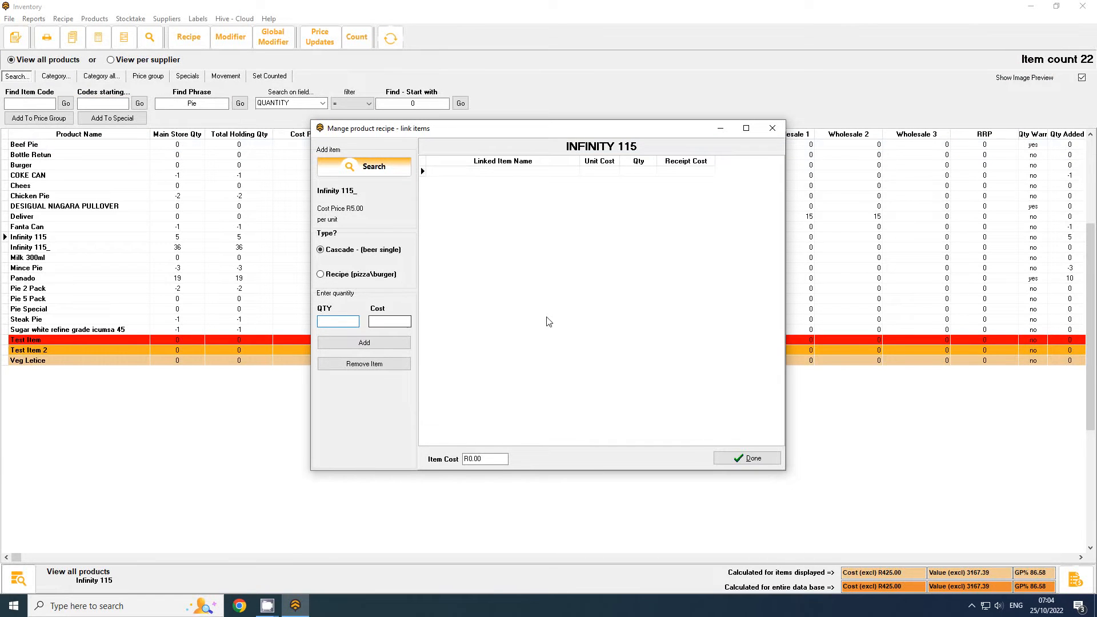
{"action": "key", "text": "Tab"}
{"action": "left_click", "coordinate": [369, 345]}
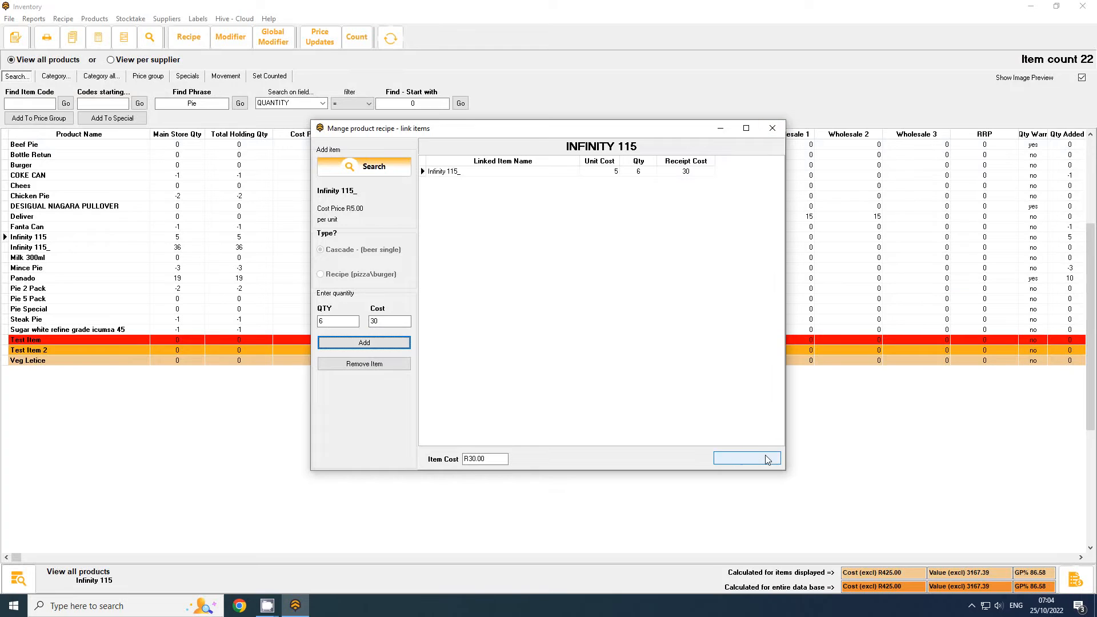
{"action": "left_click", "coordinate": [747, 459]}
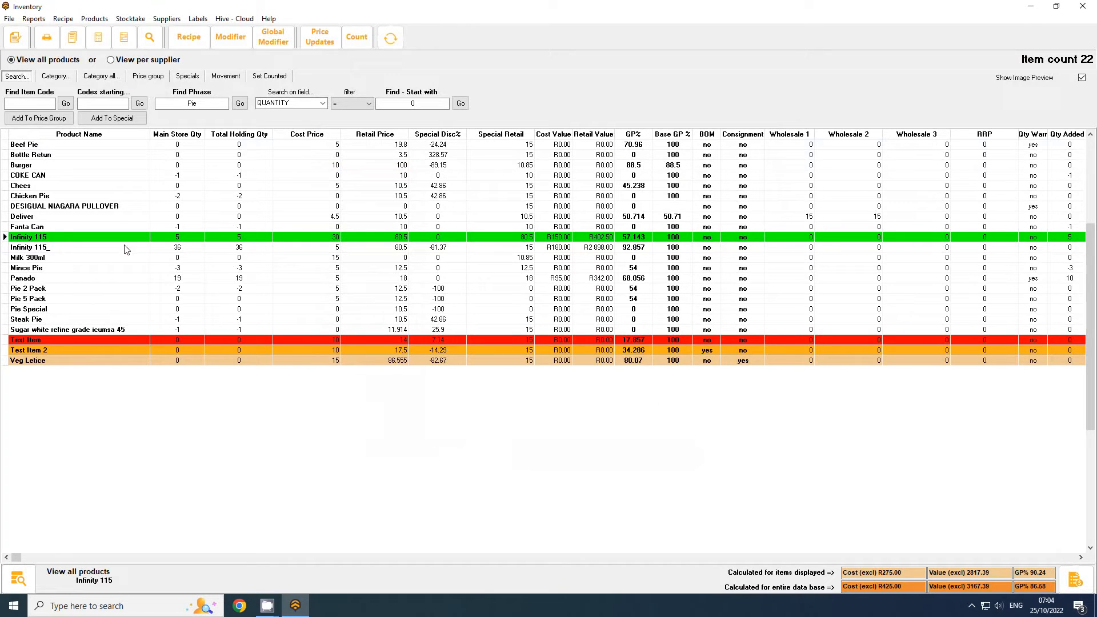
{"action": "left_click", "coordinate": [52, 252]}
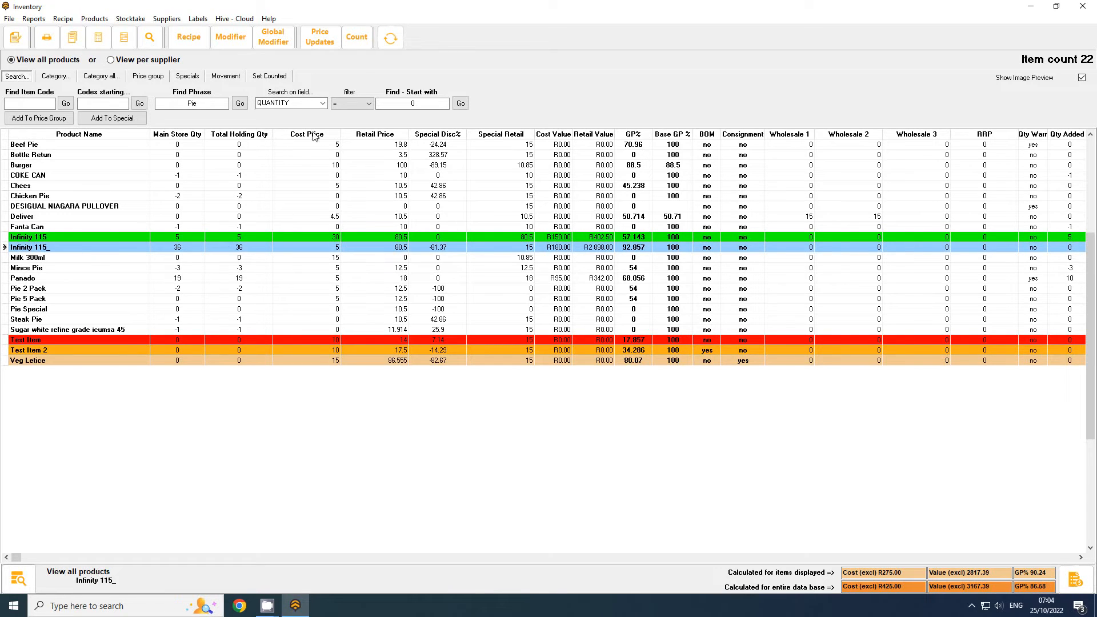
Add Chees to the Burger product as a recipe ingredient with a quantity of 0.125 kg and finish the recipe
{"action": "left_click", "coordinate": [56, 165]}
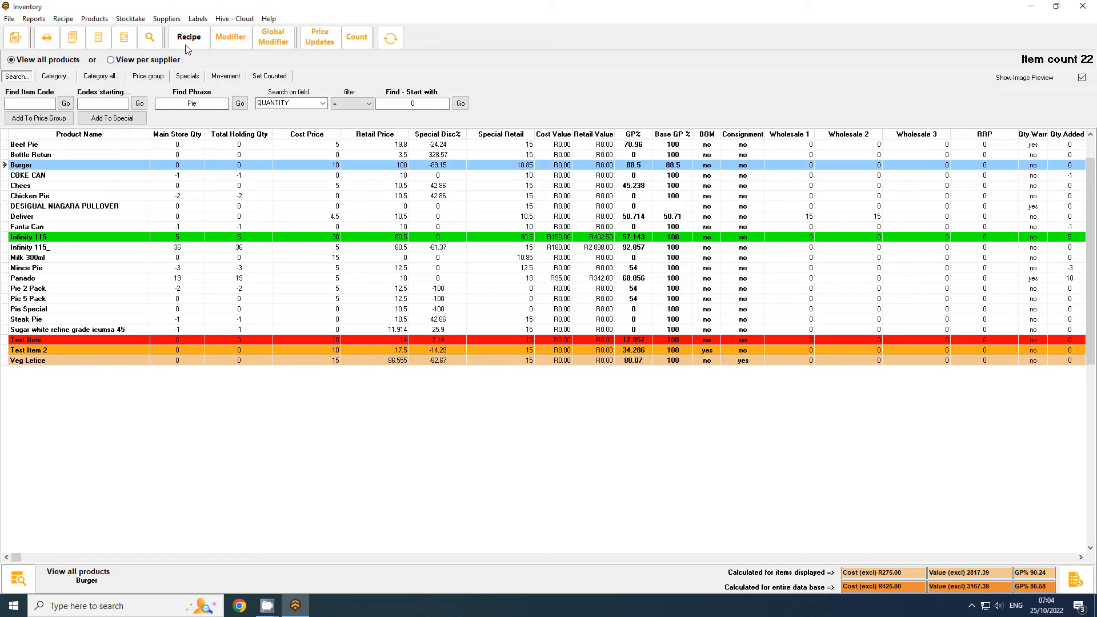
{"action": "left_click", "coordinate": [189, 36]}
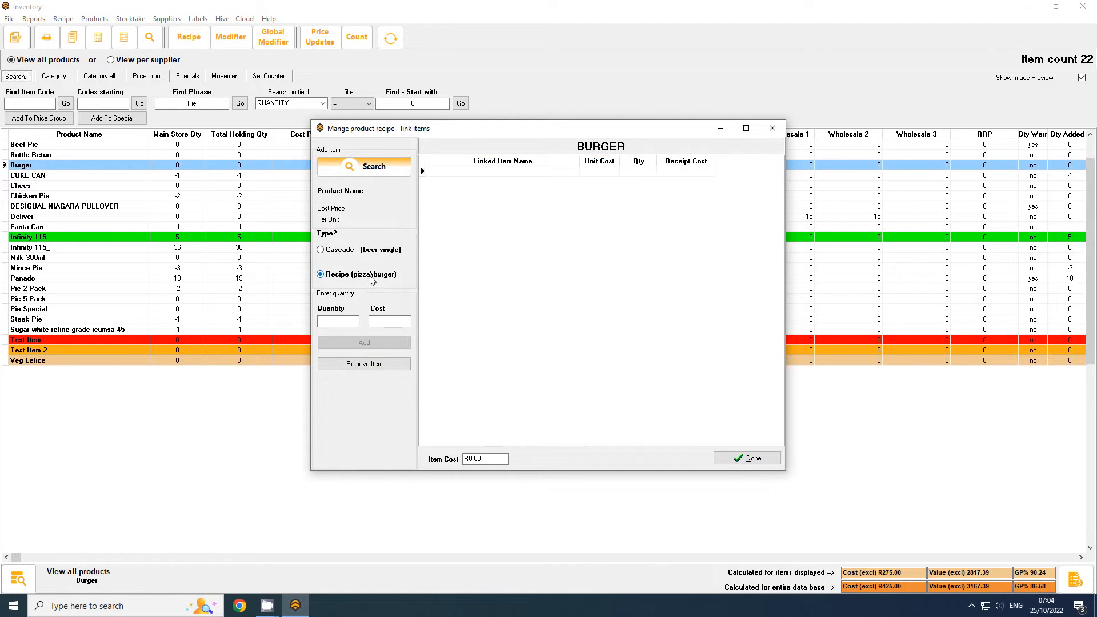
{"action": "left_click", "coordinate": [374, 167]}
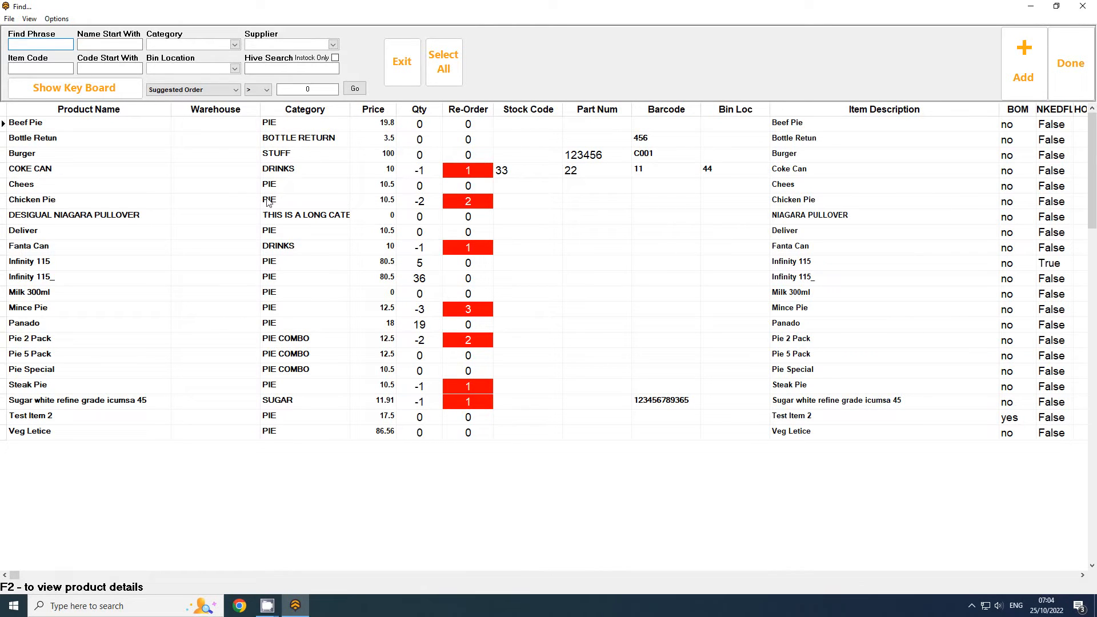
{"action": "left_click", "coordinate": [53, 188]}
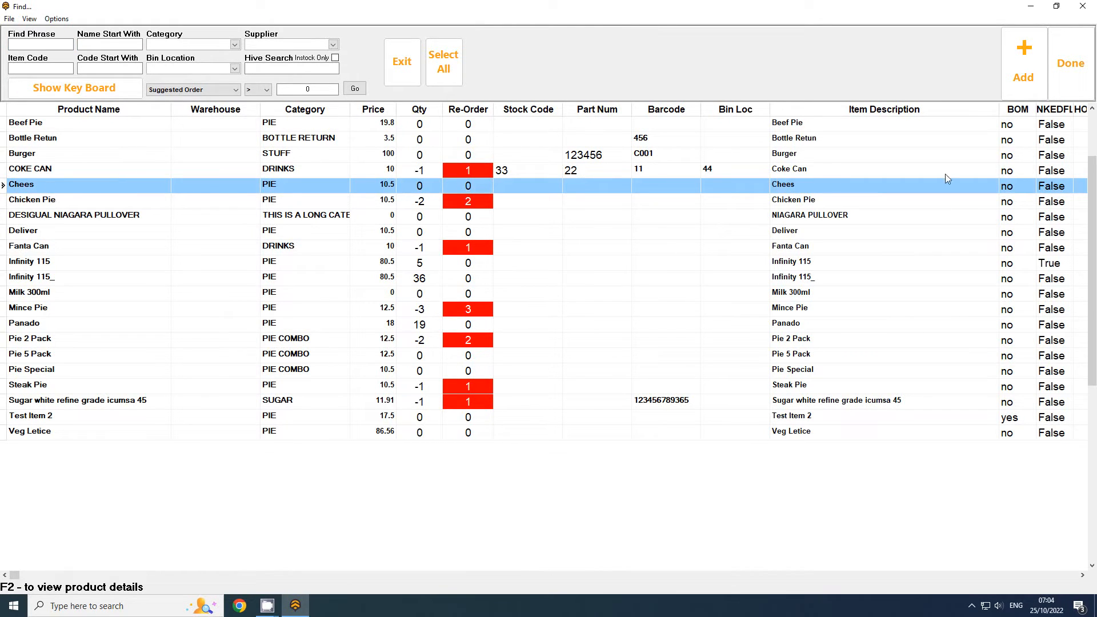
{"action": "left_click", "coordinate": [1070, 64]}
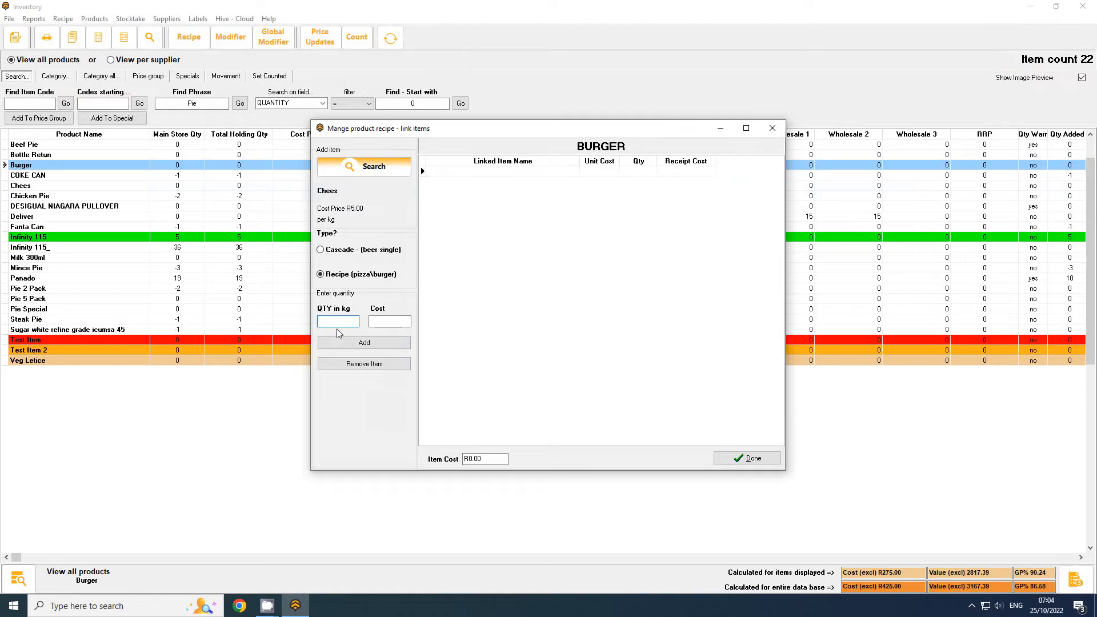
{"action": "type", "text": "125"}
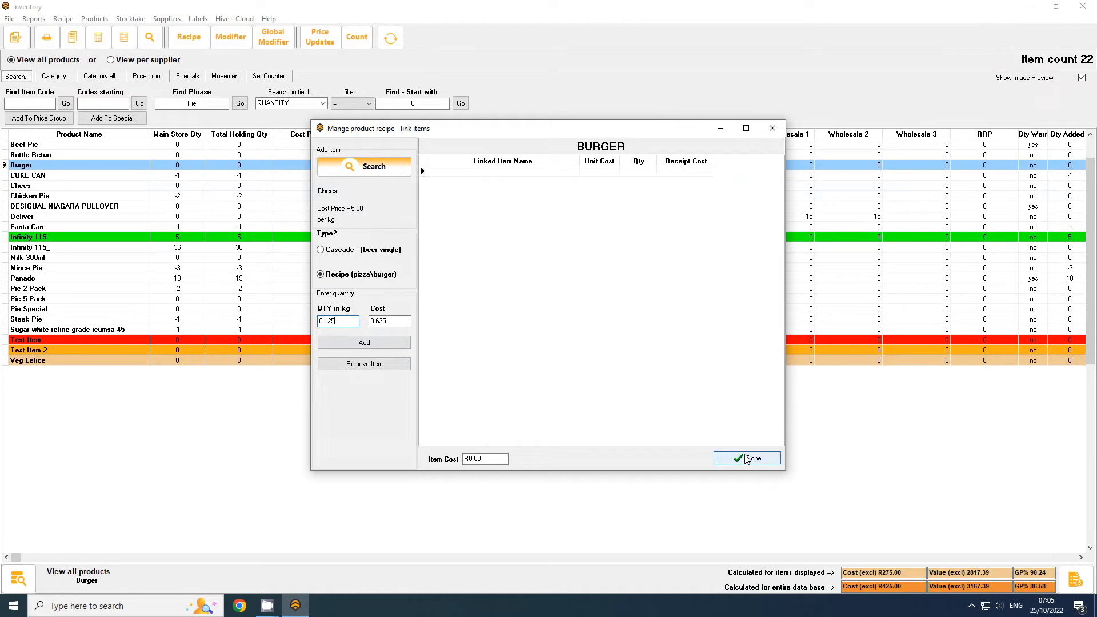
{"action": "left_click", "coordinate": [379, 343]}
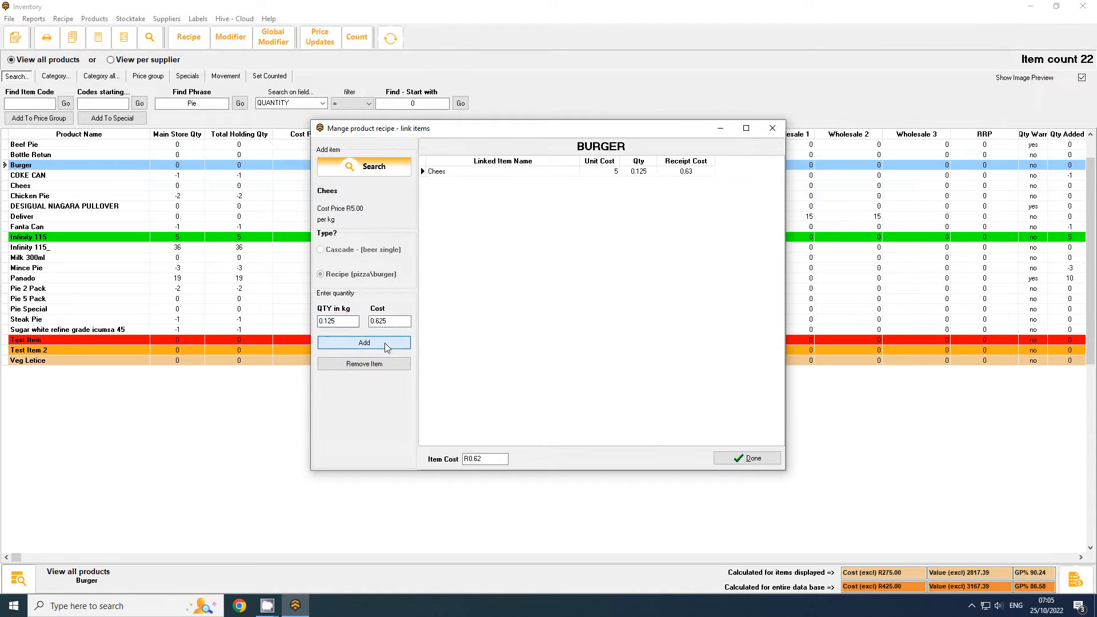
{"action": "left_click", "coordinate": [766, 464]}
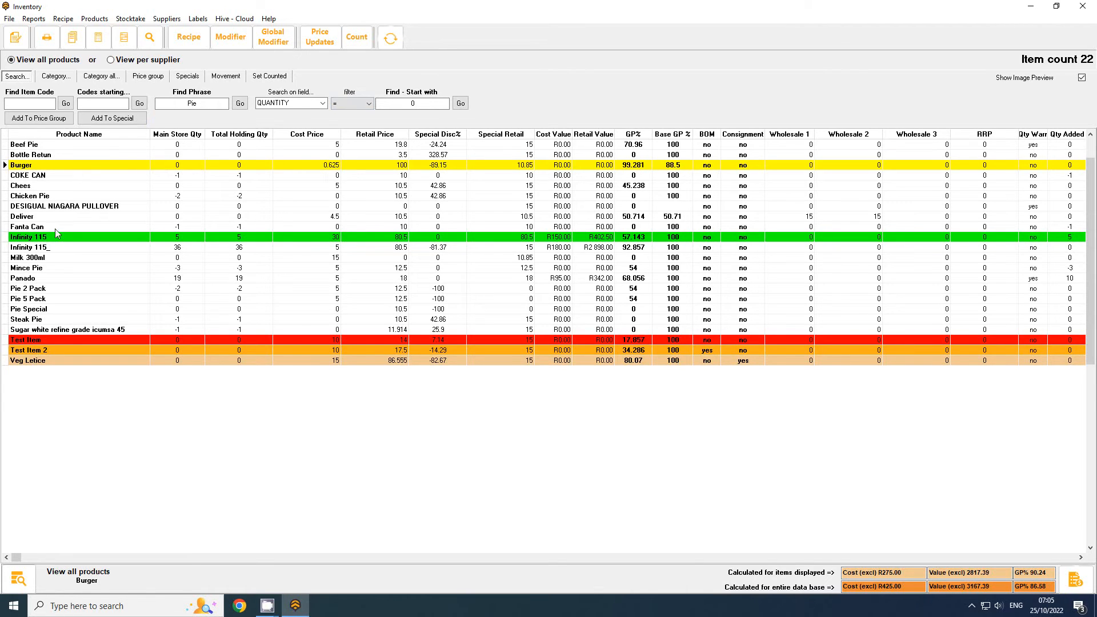
View the price discount entry for Infinity 115_ without changing it, and look at the Specials options before returning to the search options
{"action": "left_click", "coordinate": [55, 252]}
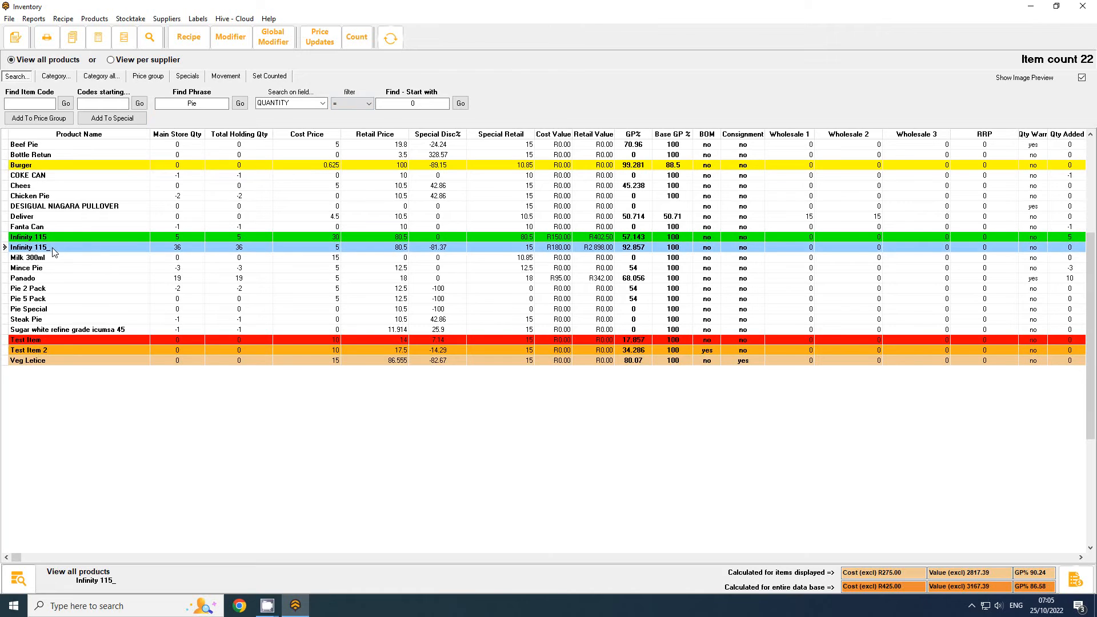
{"action": "double_click", "coordinate": [420, 258]}
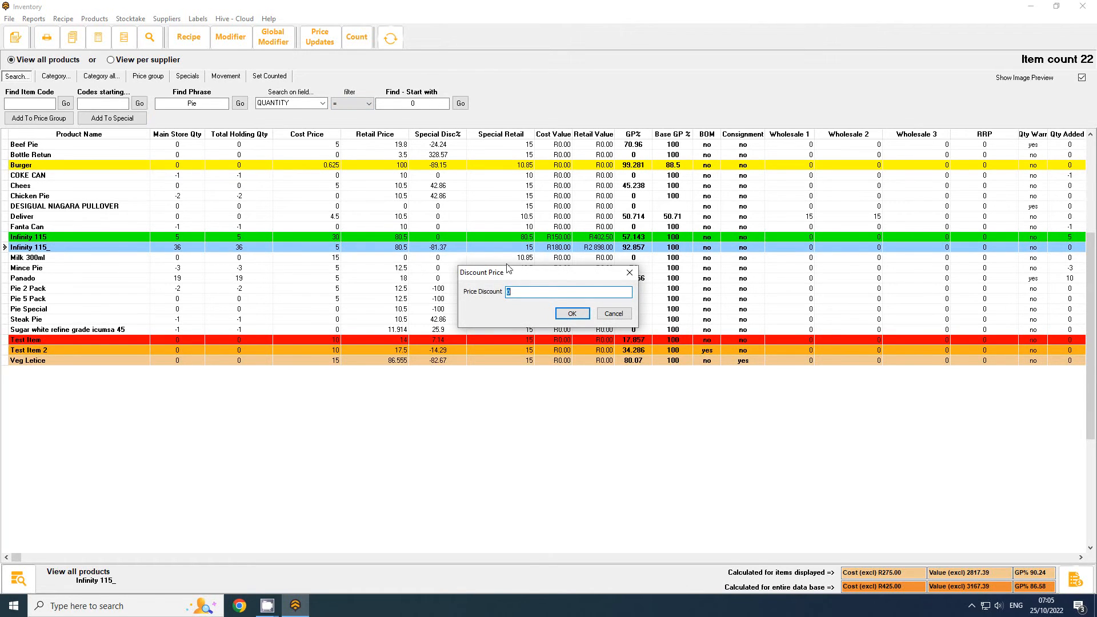
{"action": "left_click", "coordinate": [621, 318]}
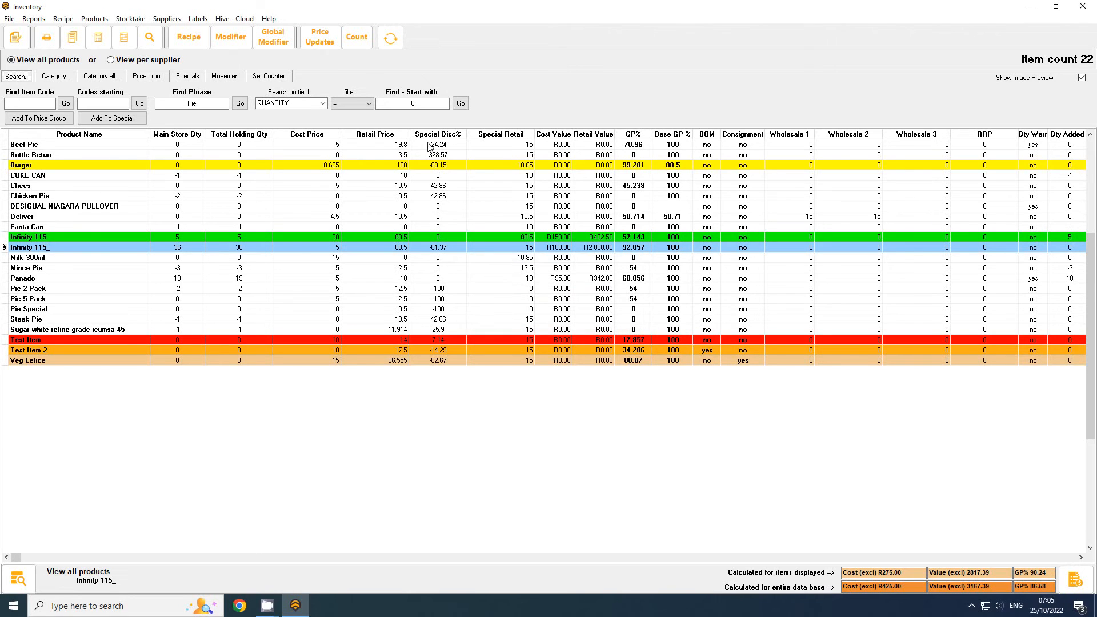
{"action": "left_click", "coordinate": [196, 79]}
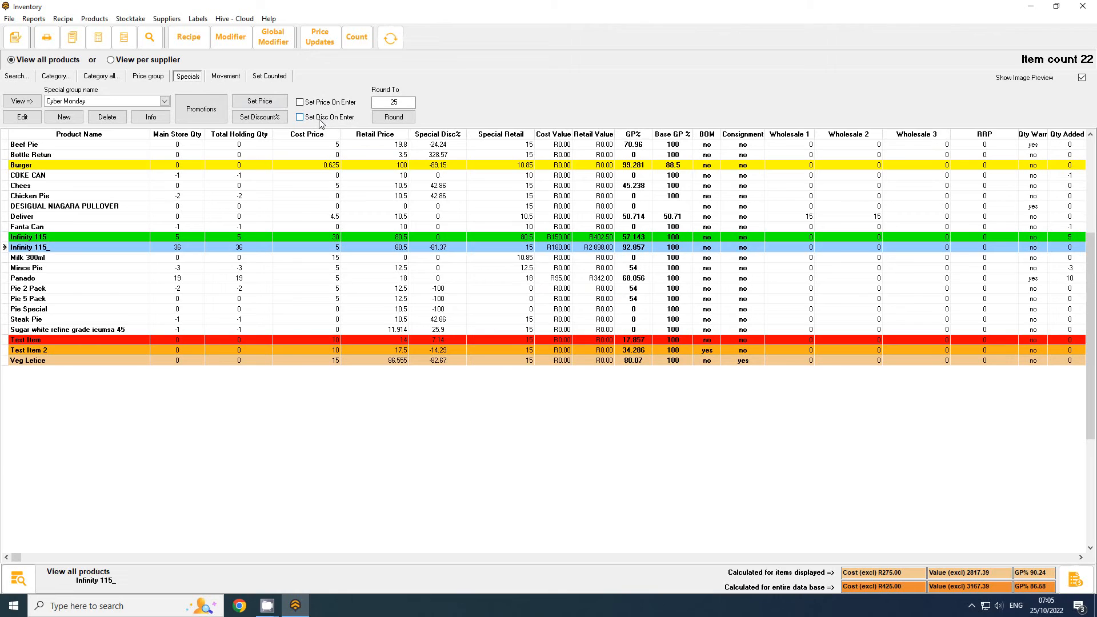
{"action": "left_click", "coordinate": [23, 77]}
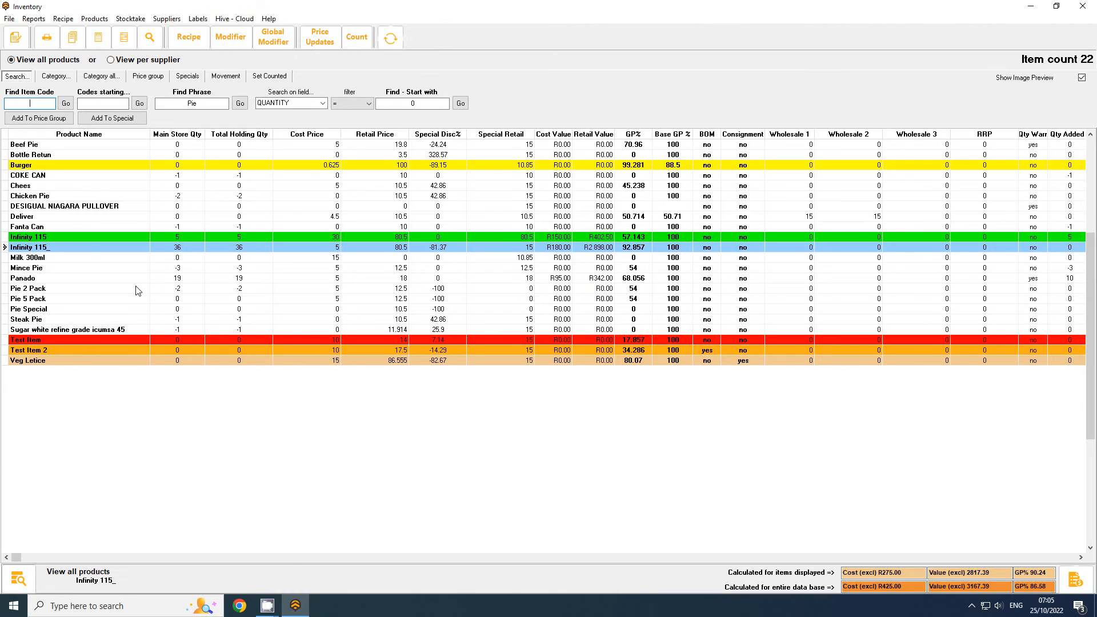
Create a new stock adjustment for Infinity 115_ with the default name and set its in-stock count to 6
{"action": "double_click", "coordinate": [83, 248]}
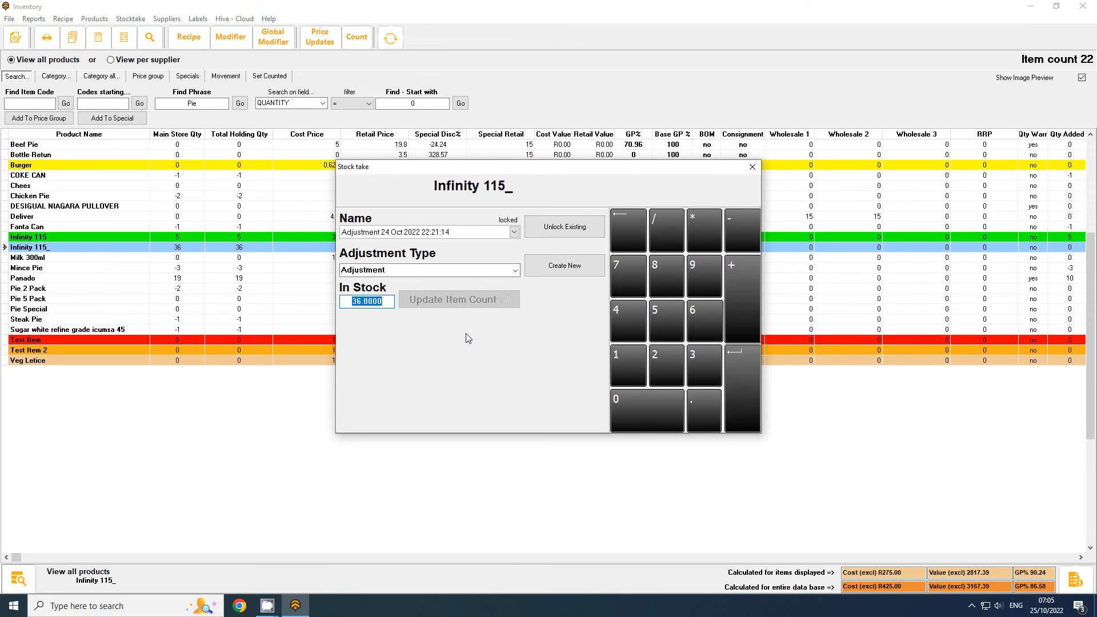
{"action": "left_click", "coordinate": [556, 268]}
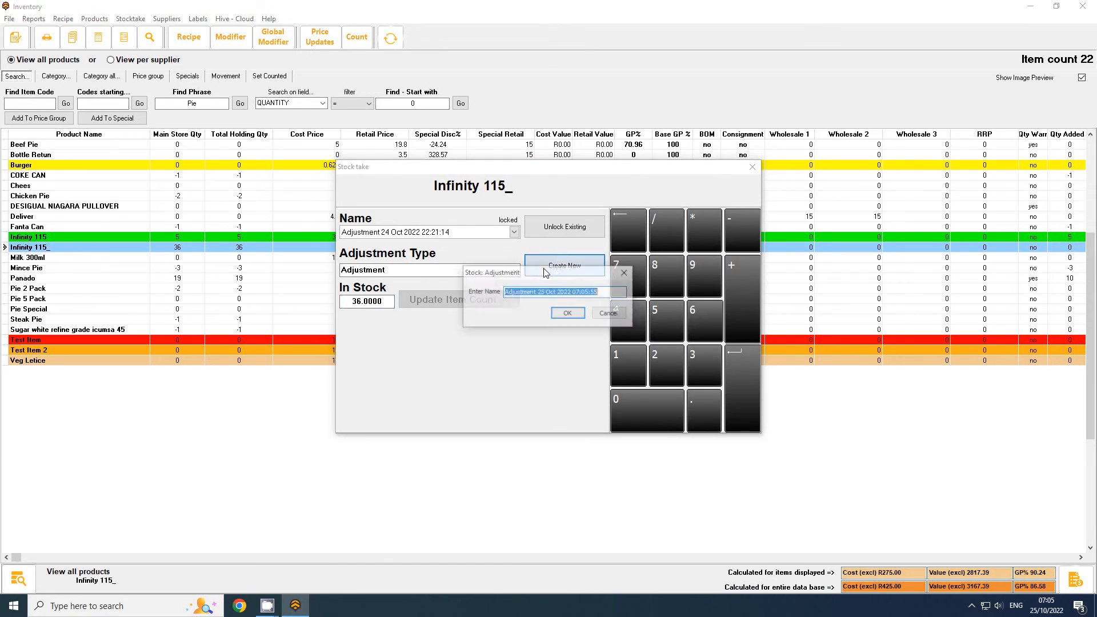
{"action": "left_click", "coordinate": [558, 315]}
{"action": "type", "text": "6"}
{"action": "key", "text": "Return"}
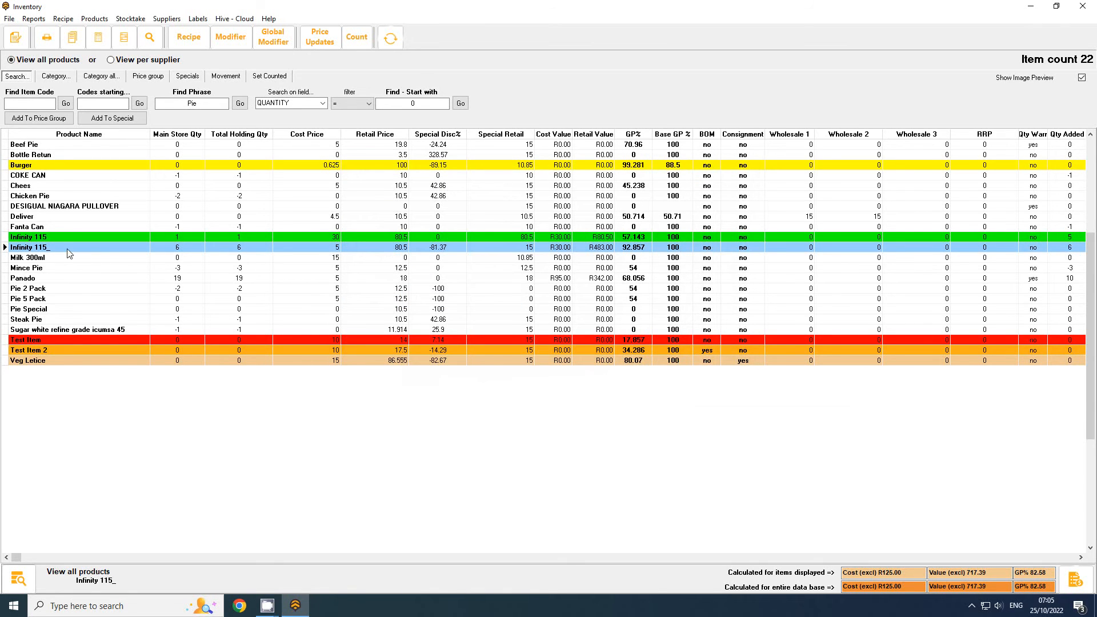
{"action": "left_click", "coordinate": [191, 238]}
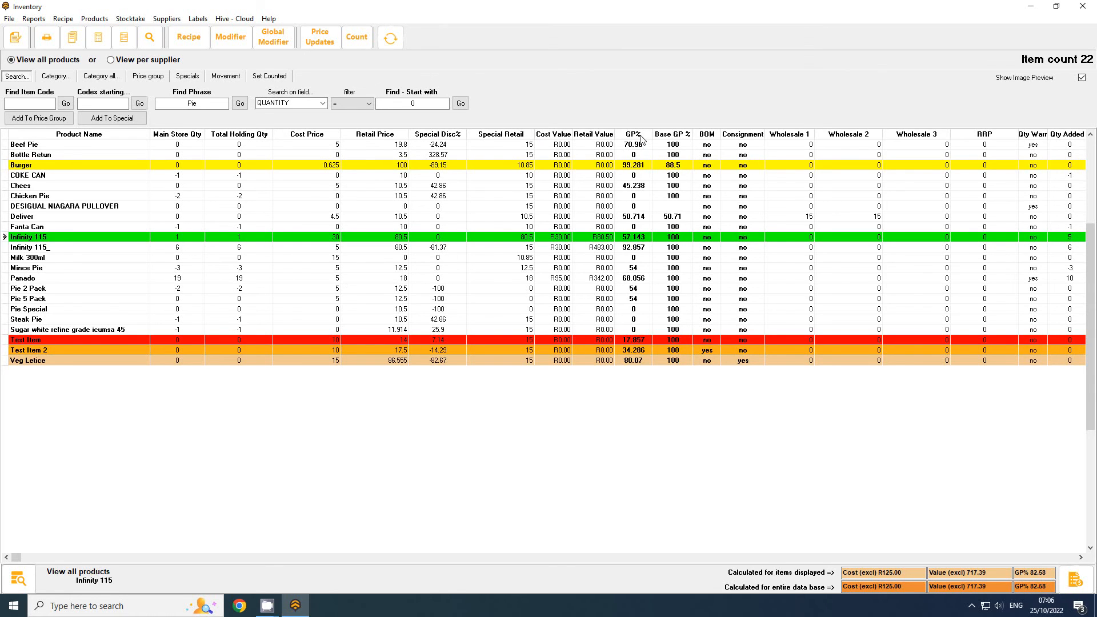
Move the GP% and Base GP % columns directly after Cost Price in the product grid and save the column order
{"action": "left_click_drag", "start_coordinate": [641, 137], "coordinate": [343, 143]}
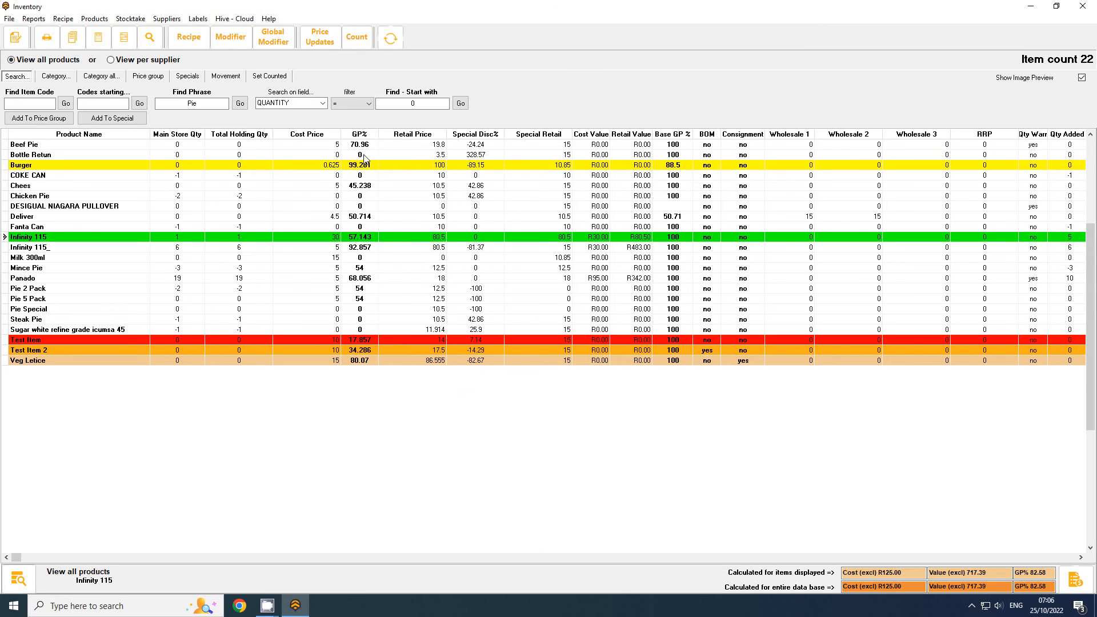
{"action": "left_click_drag", "start_coordinate": [676, 136], "coordinate": [344, 146]}
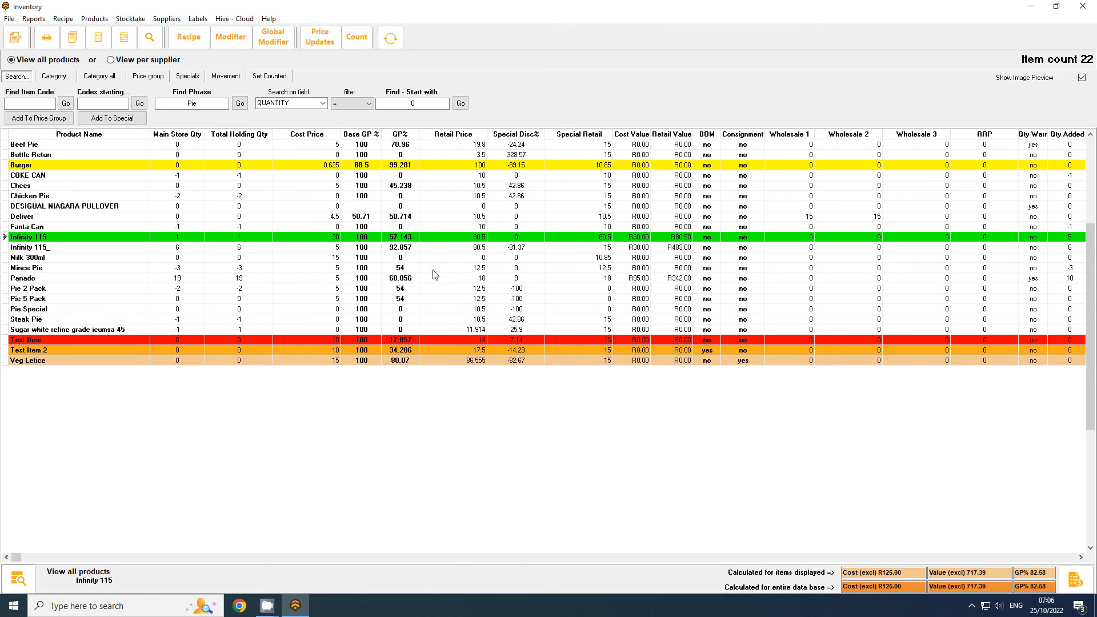
{"action": "left_click", "coordinate": [10, 18]}
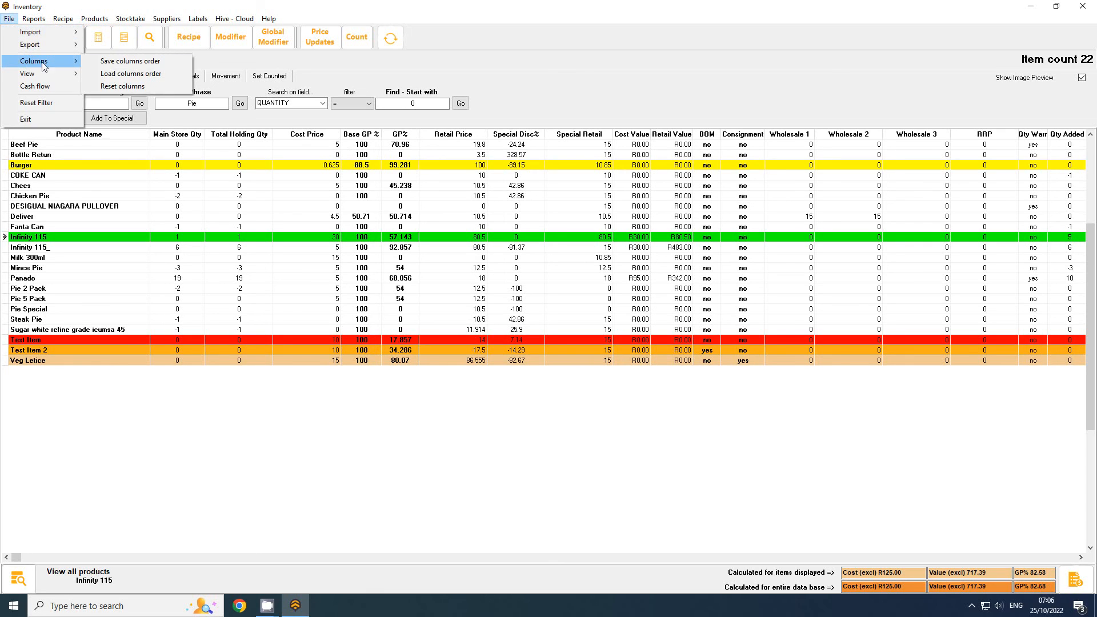
{"action": "left_click", "coordinate": [137, 60]}
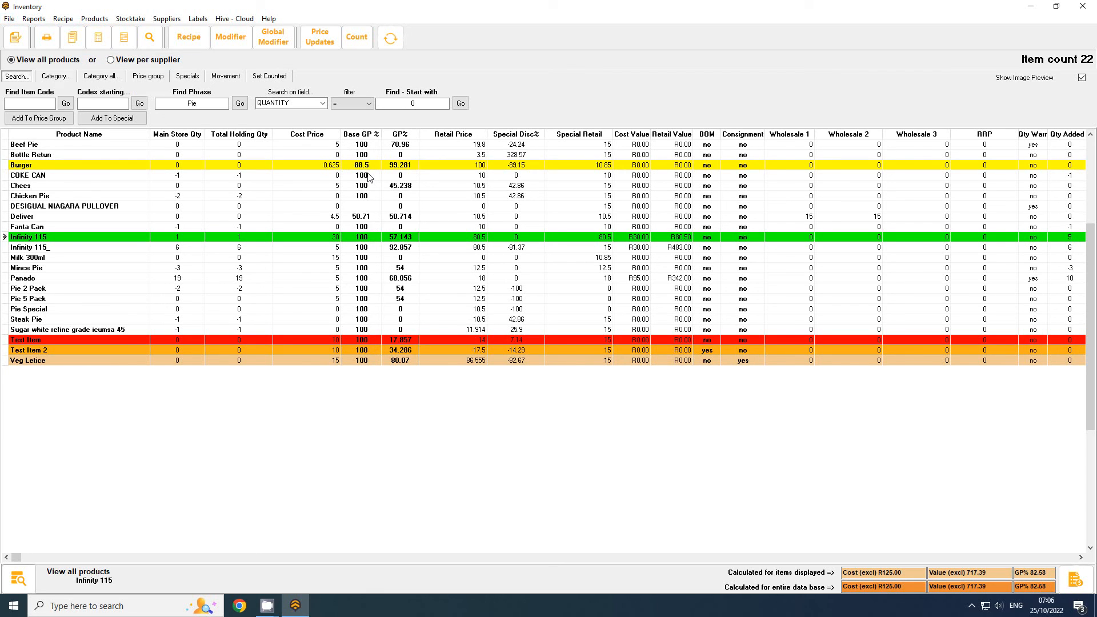